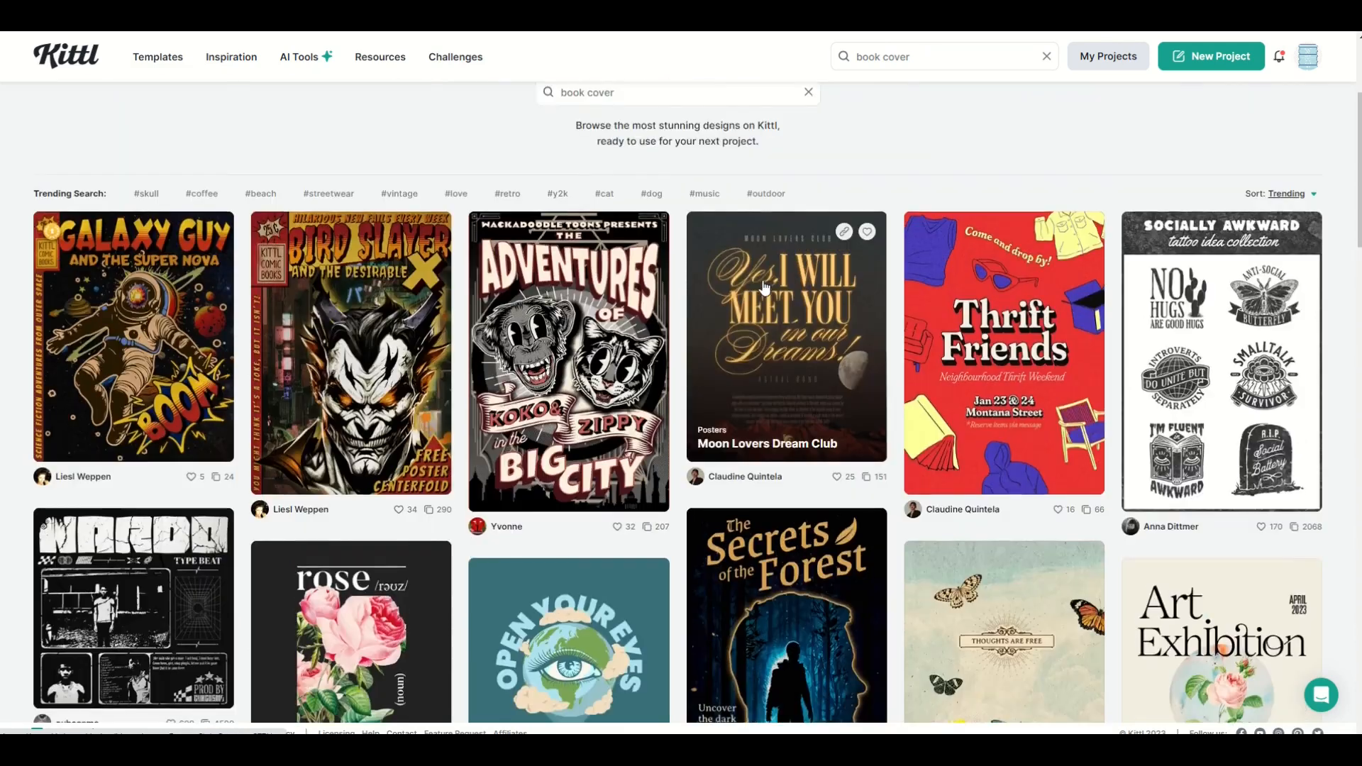
Step: Create a new project with a 1600 × 2560 pixel portrait artboard
left_click(1204, 66)
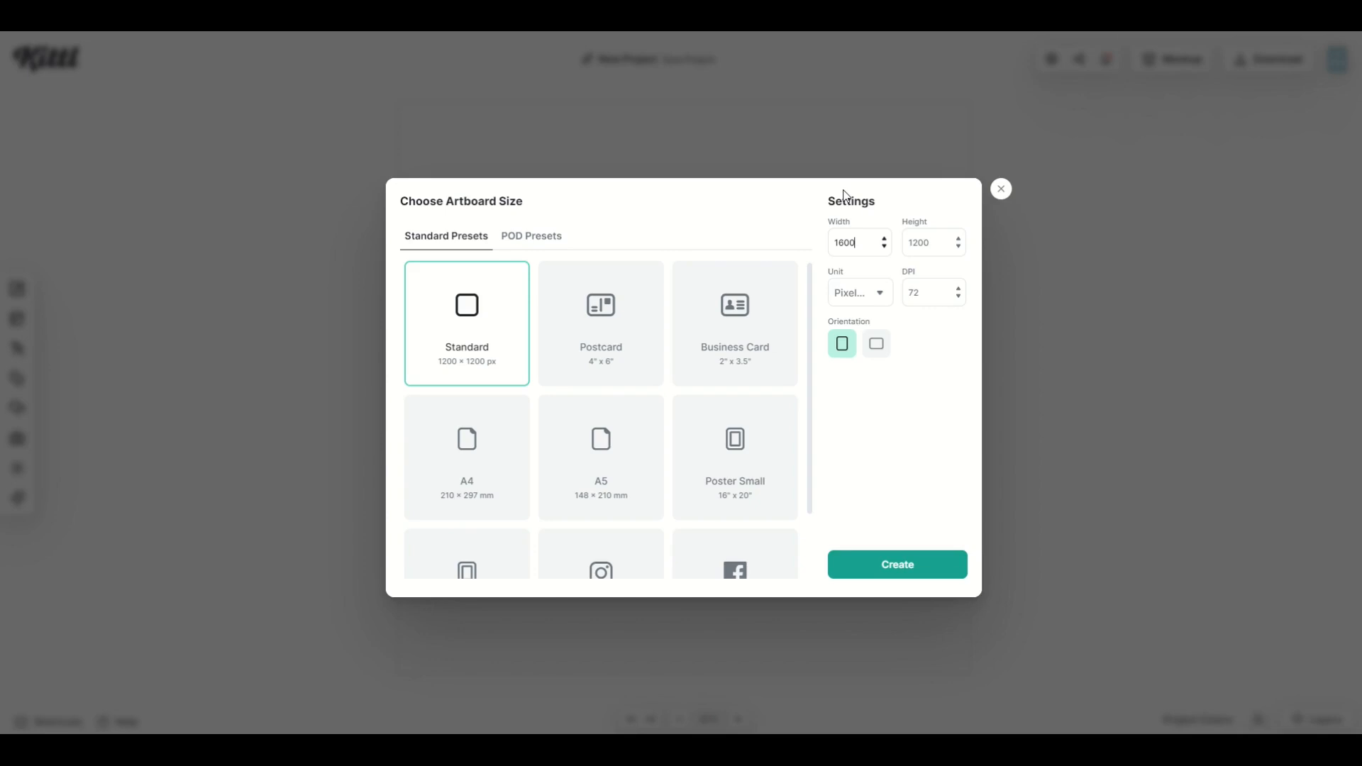
key("Tab")
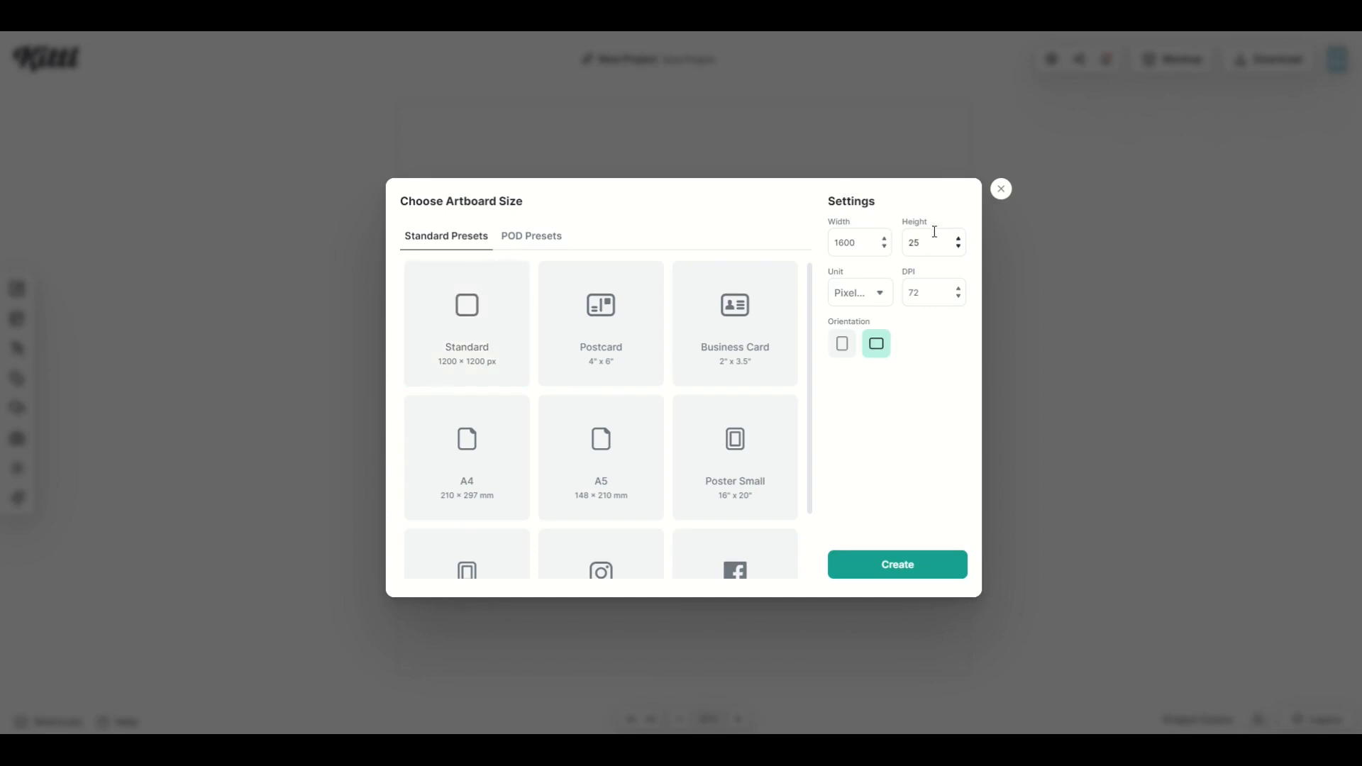
left_click(929, 291)
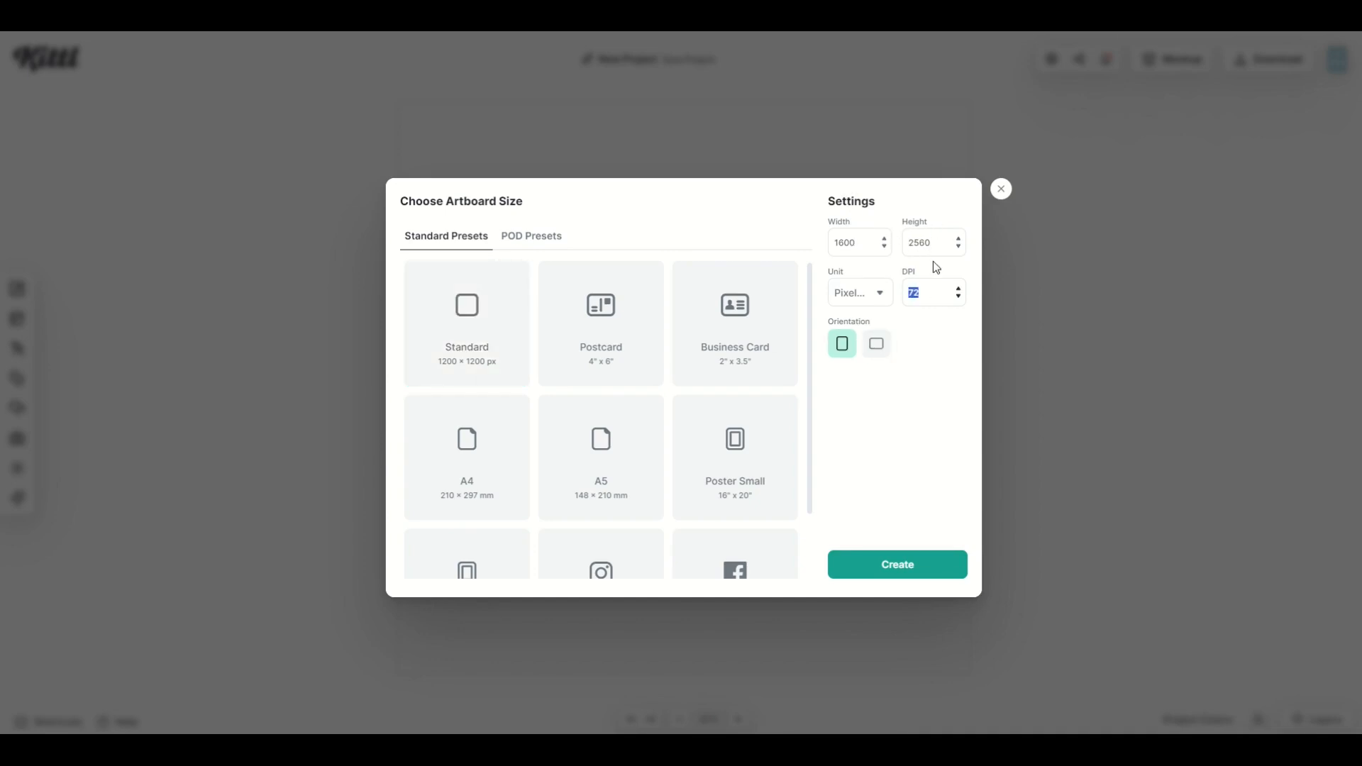
left_click(887, 561)
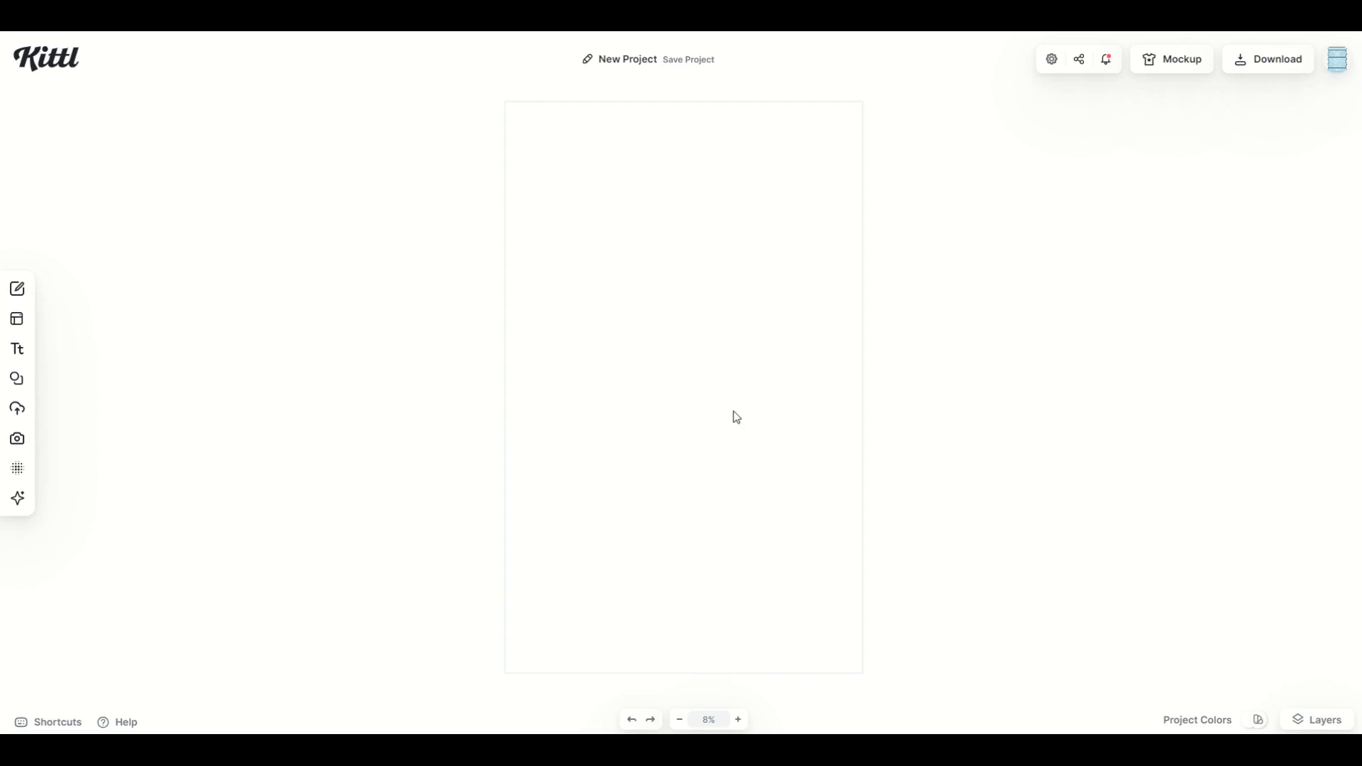
Step: Set the artboard's background color to black (000000)
left_click(667, 378)
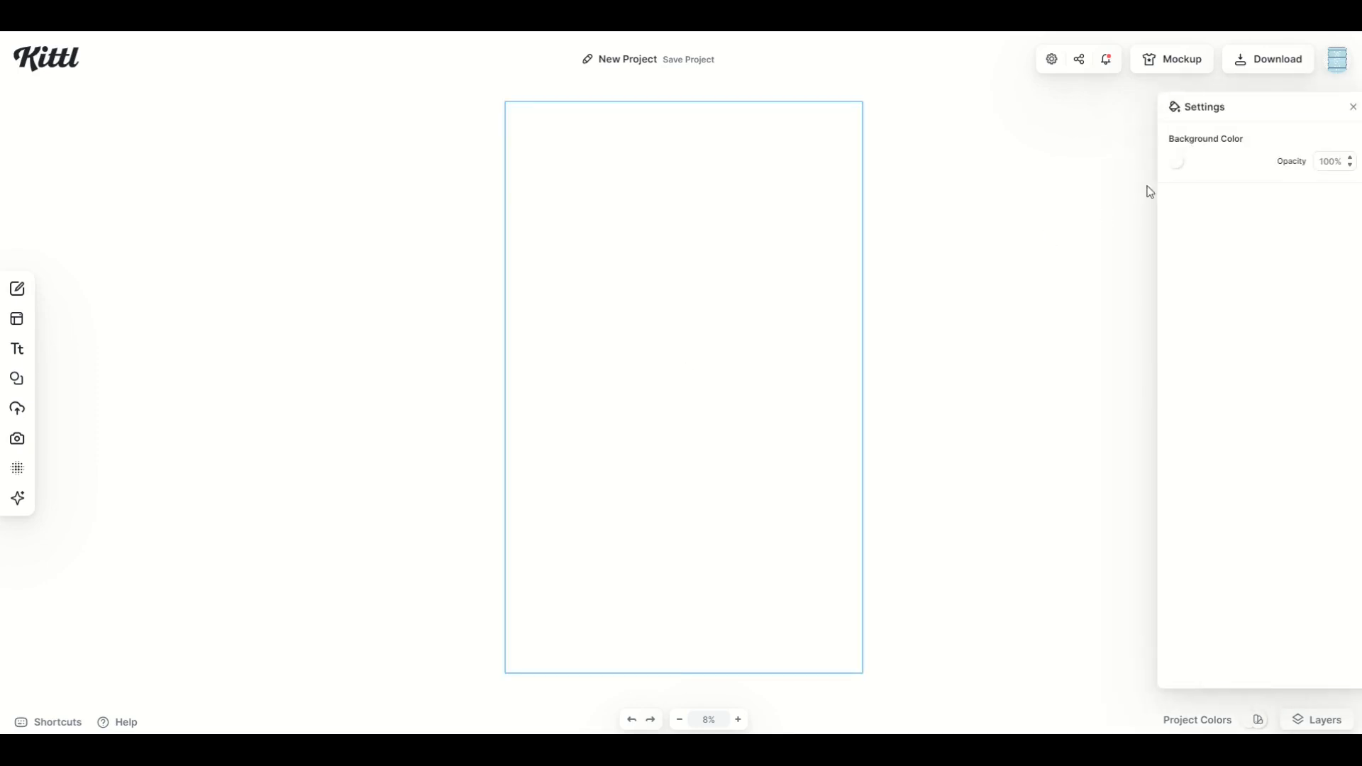
left_click(1176, 162)
left_click_drag(972, 279, 884, 374)
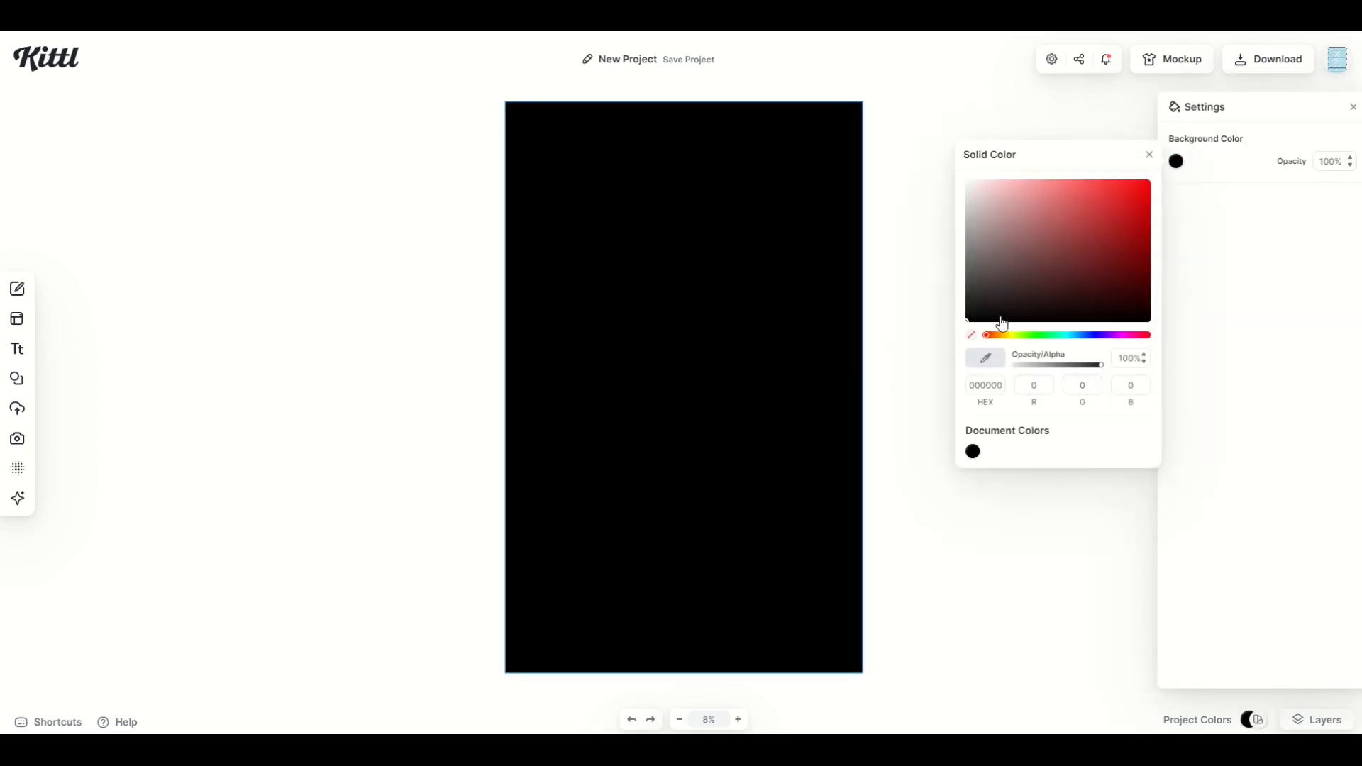
Step: Search the elements for GORILLA and place a black-and-cream gorilla head illustration on the artboard
left_click(16, 380)
left_click(57, 137)
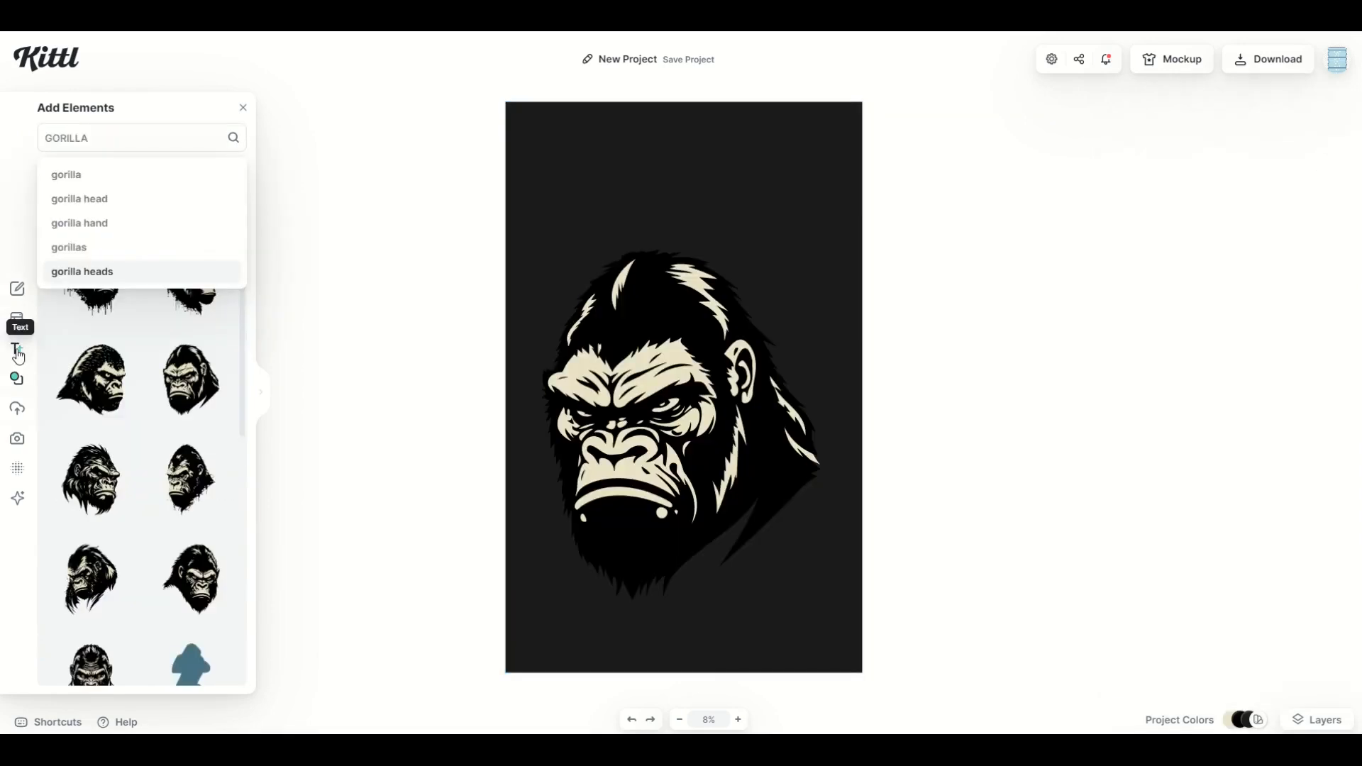
Step: Add Block Buster decorated text above the gorilla reading "I WAS A" and "TEENAGE GORILLA"
left_click(17, 348)
scroll(103, 437, "down", 1)
scroll(103, 436, "down", 3)
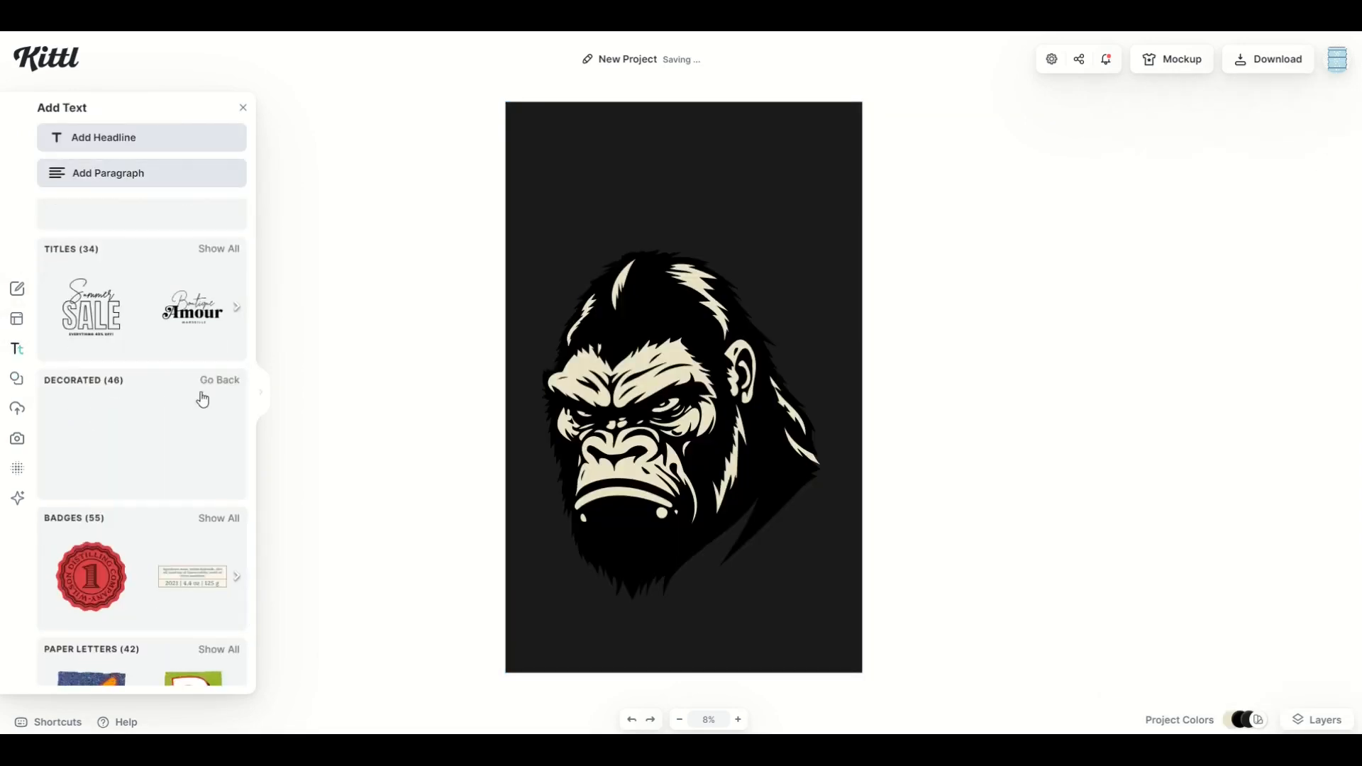
left_click(210, 391)
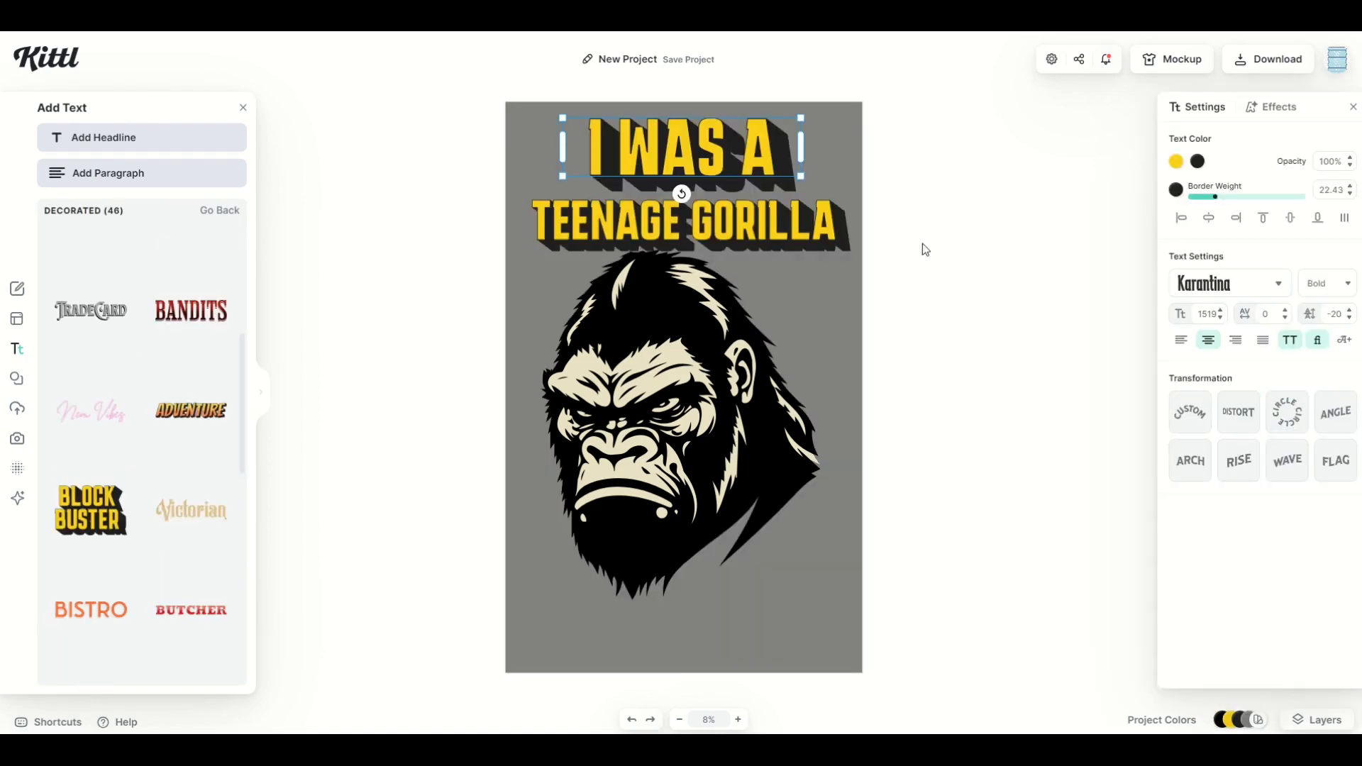
Step: Reduce the block shadow offset on both title lines, setting it to 7 for "I WAS A"
left_click(1263, 109)
left_click_drag(1227, 281, 1182, 251)
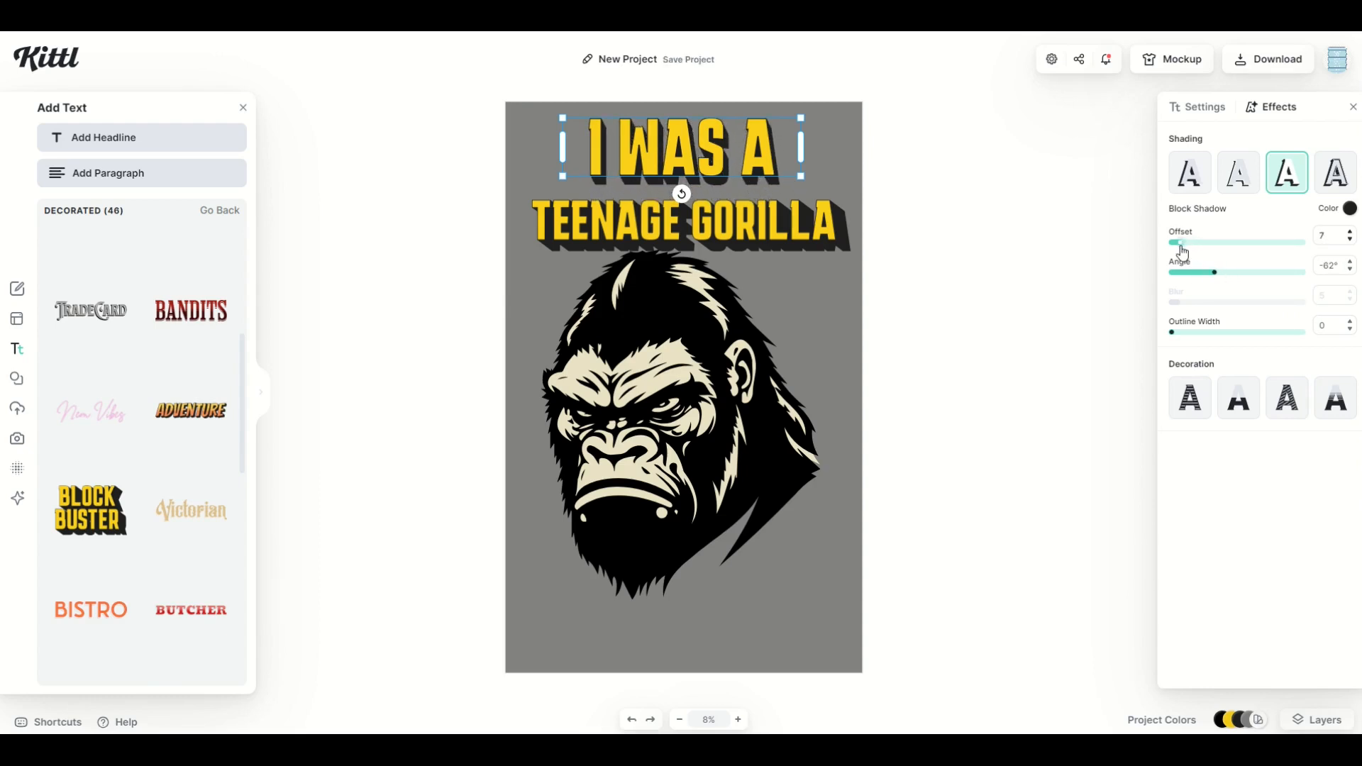
left_click(853, 252)
left_click(822, 240)
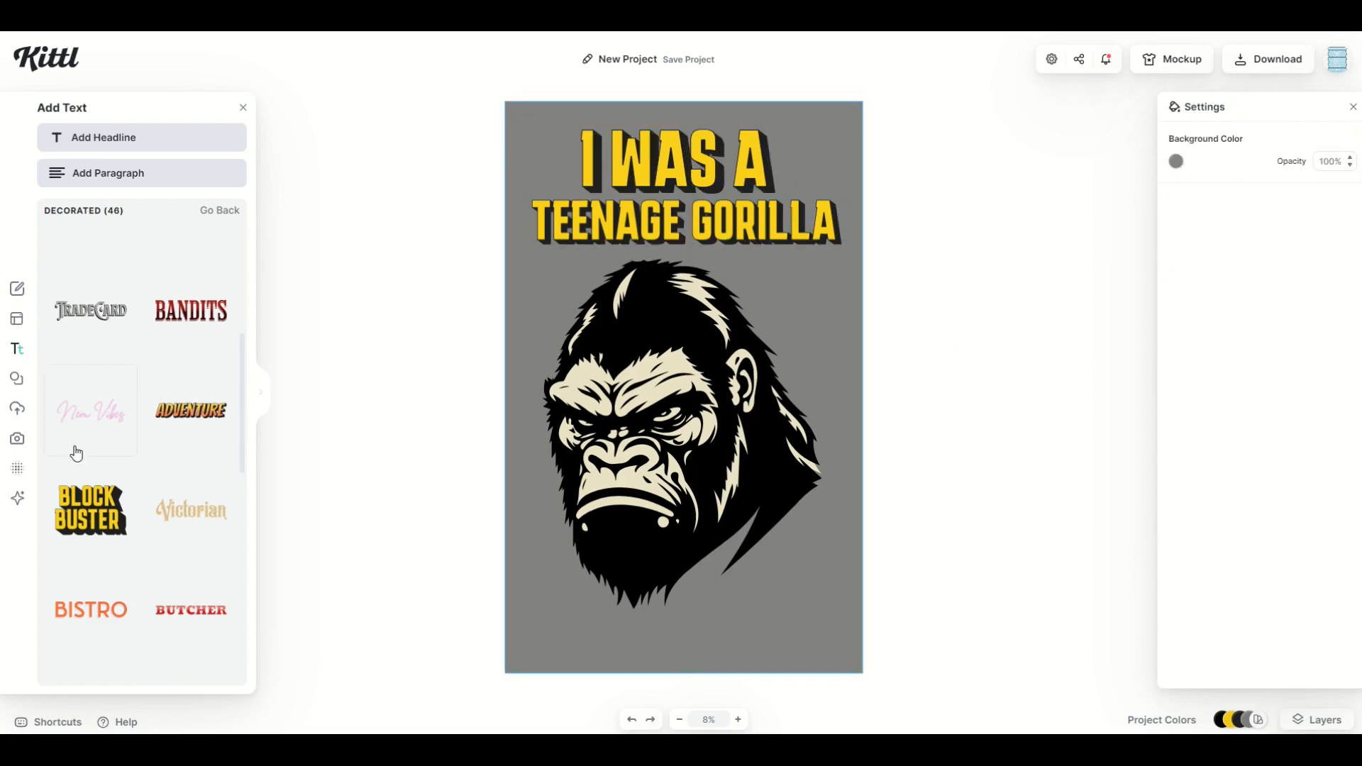
Step: Add the paper texture with darkened edges to the gorilla book cover
left_click(18, 470)
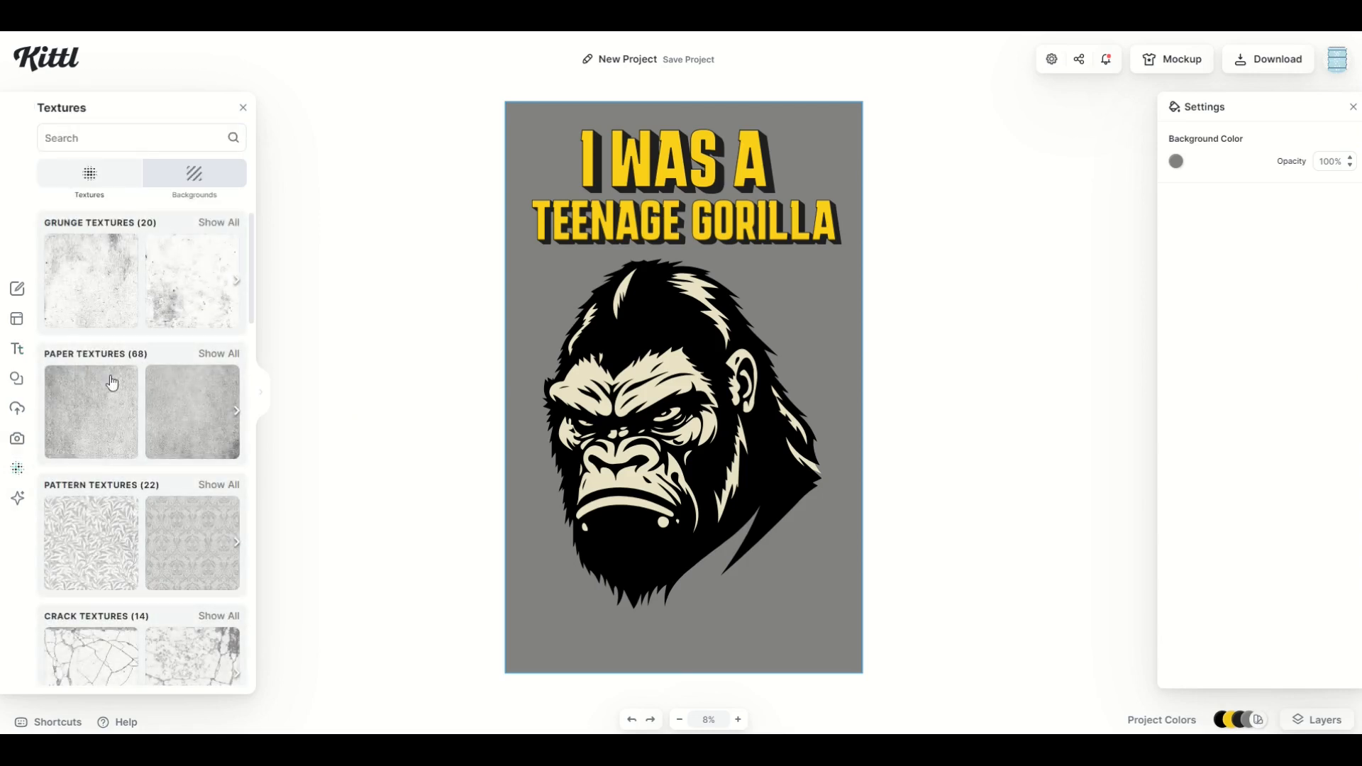
left_click(217, 353)
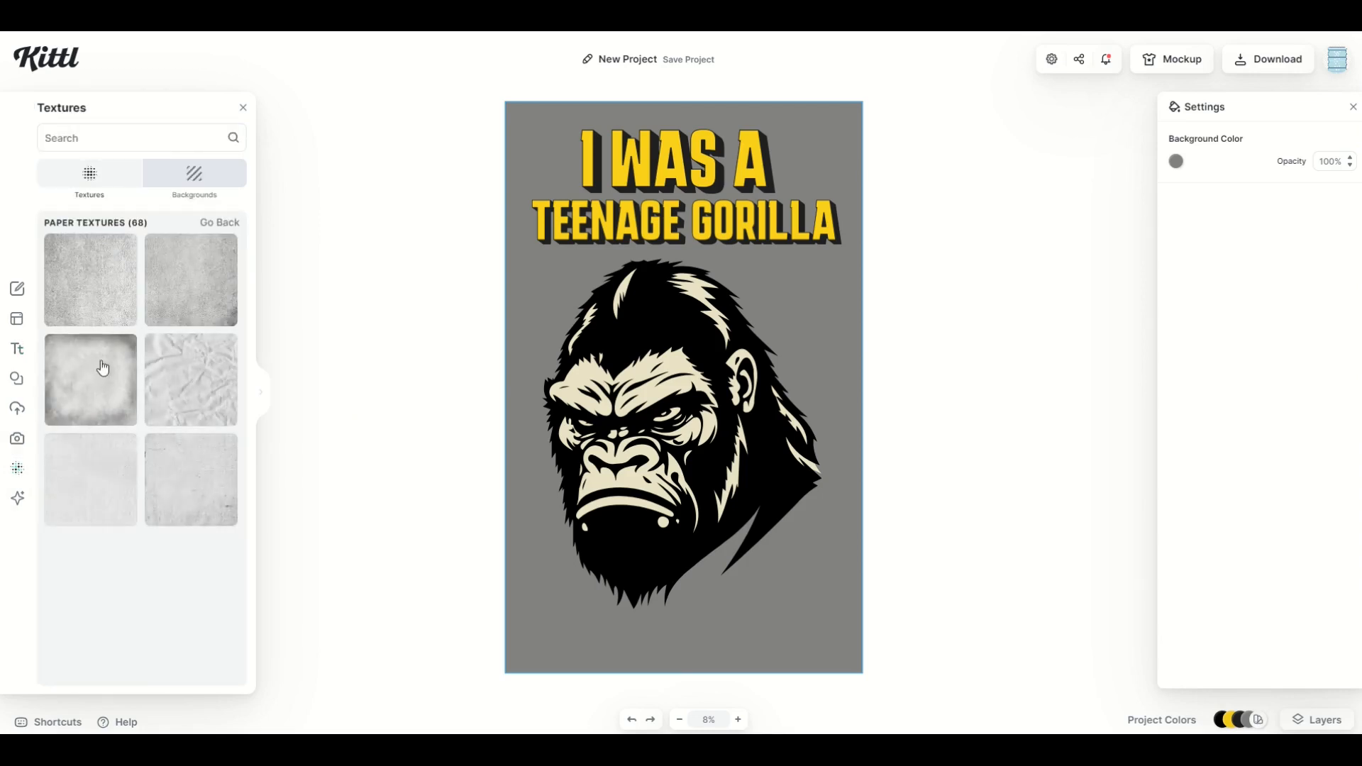
left_click(100, 367)
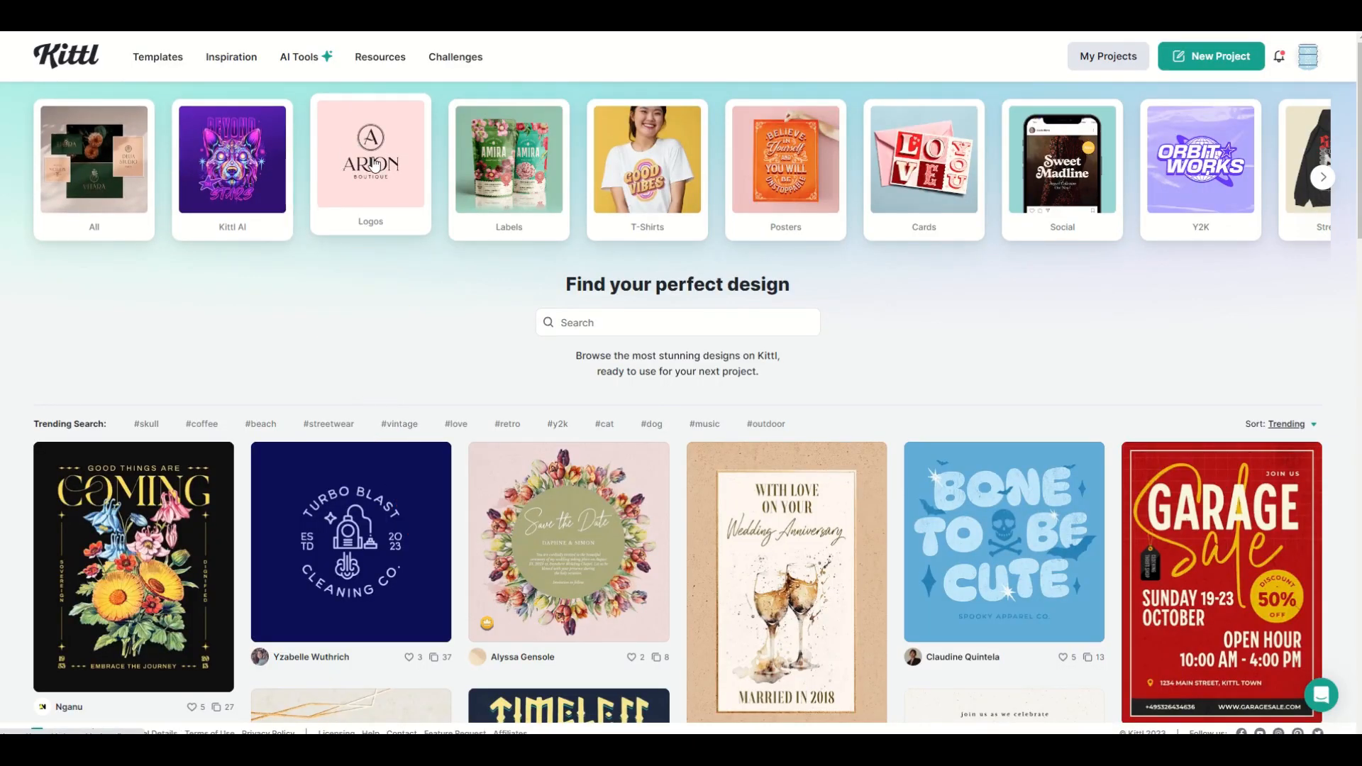
Step: Browse the Logos templates and start a project from the Reckless Engine Badge design
left_click(415, 172)
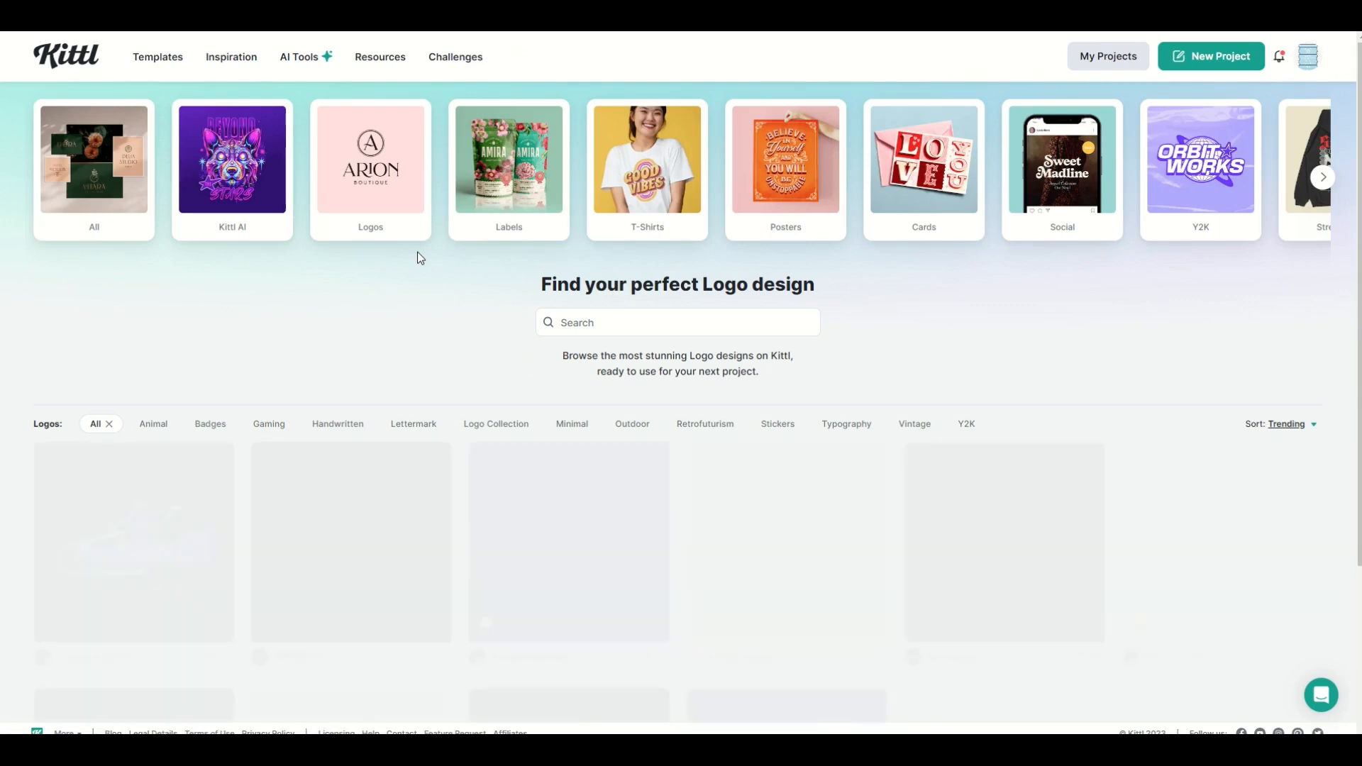
scroll(505, 282, "down", 6)
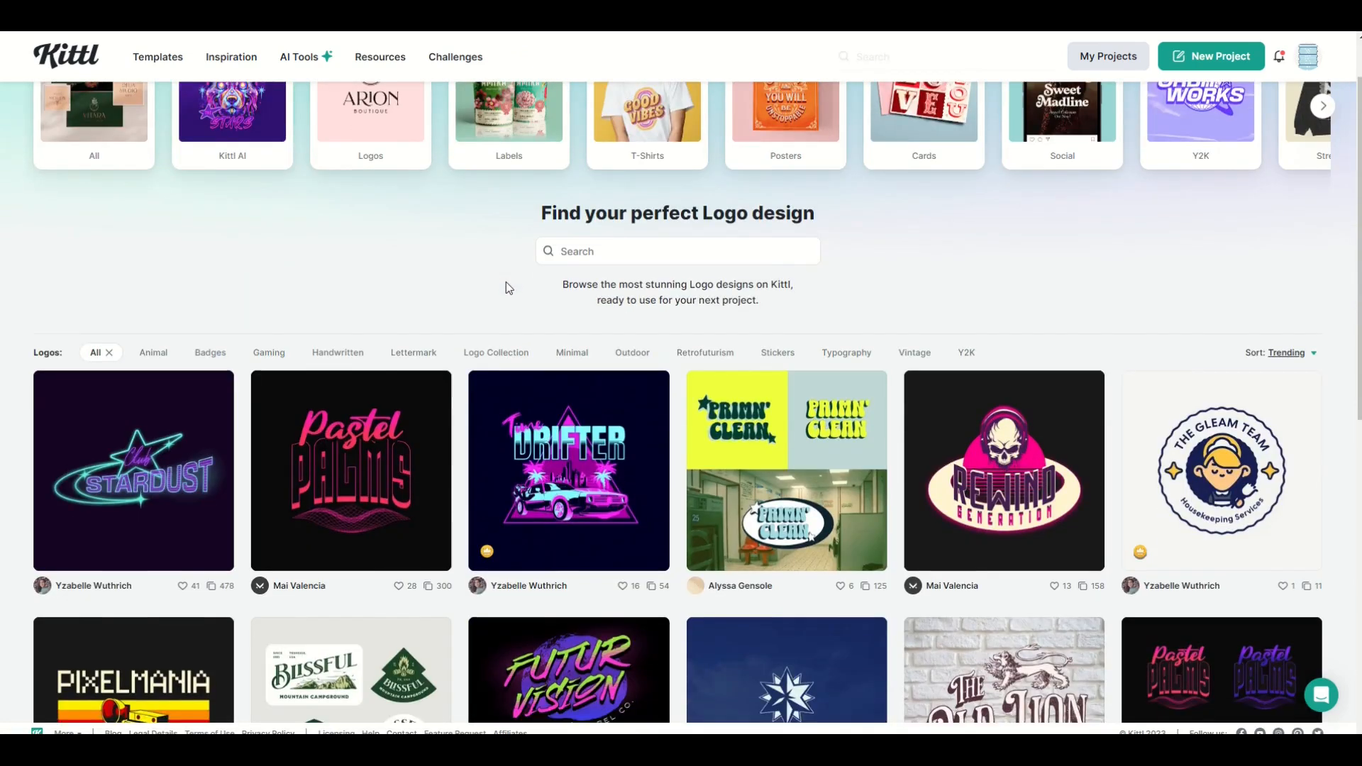
scroll(468, 302, "down", 5)
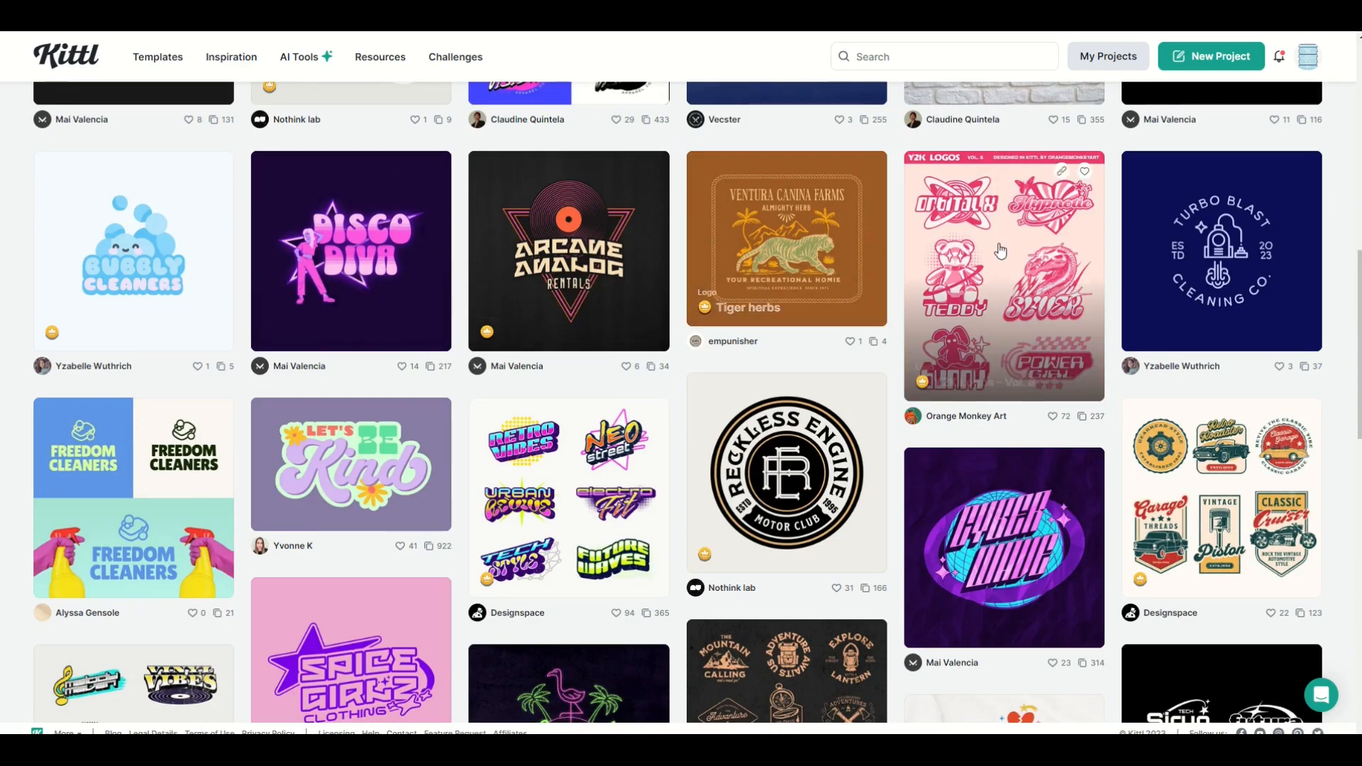
scroll(288, 403, "down", 3)
scroll(287, 403, "up", 2)
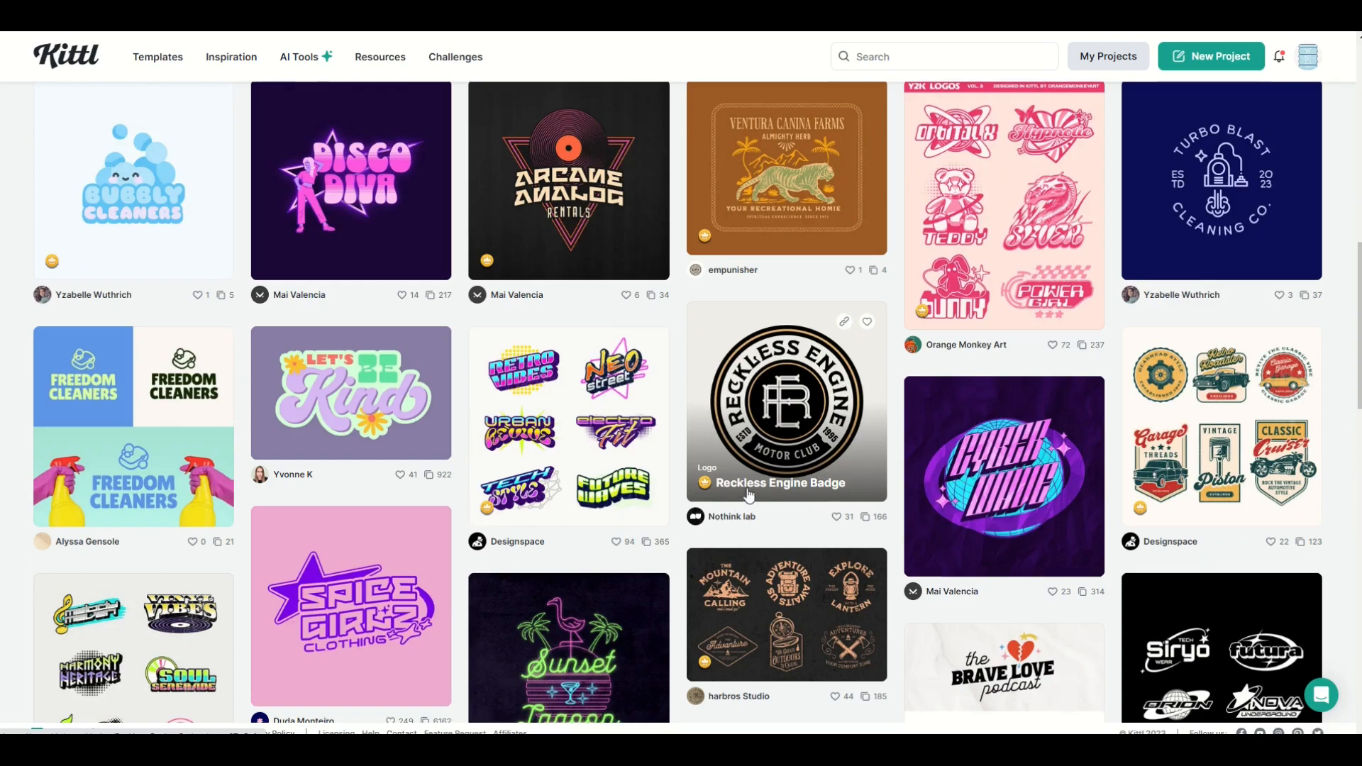
left_click(756, 411)
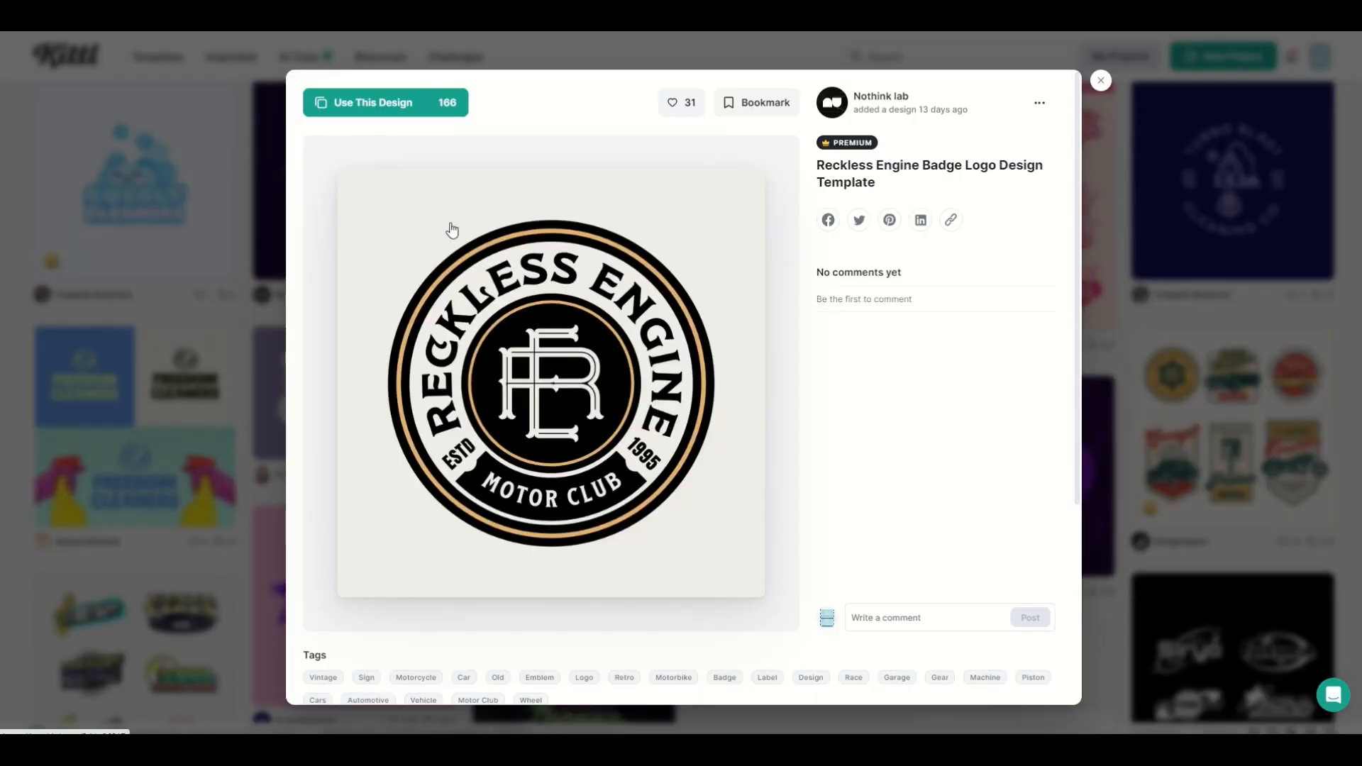
left_click(363, 106)
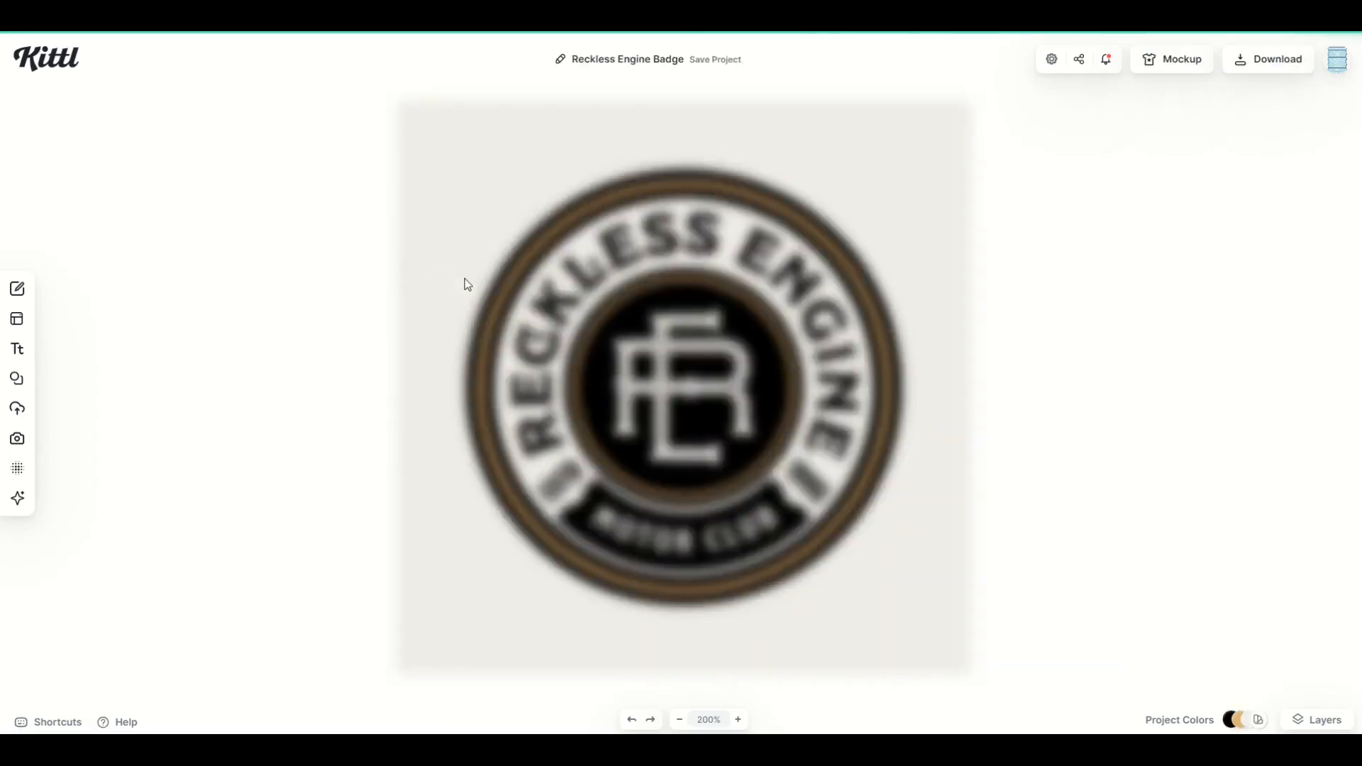
Step: Move the circular badge shapes aside and delete the RECKLESS ENGINE, ESTD and 1995 texts and the monogram
left_click(481, 303)
left_click_drag(466, 170, 167, 247)
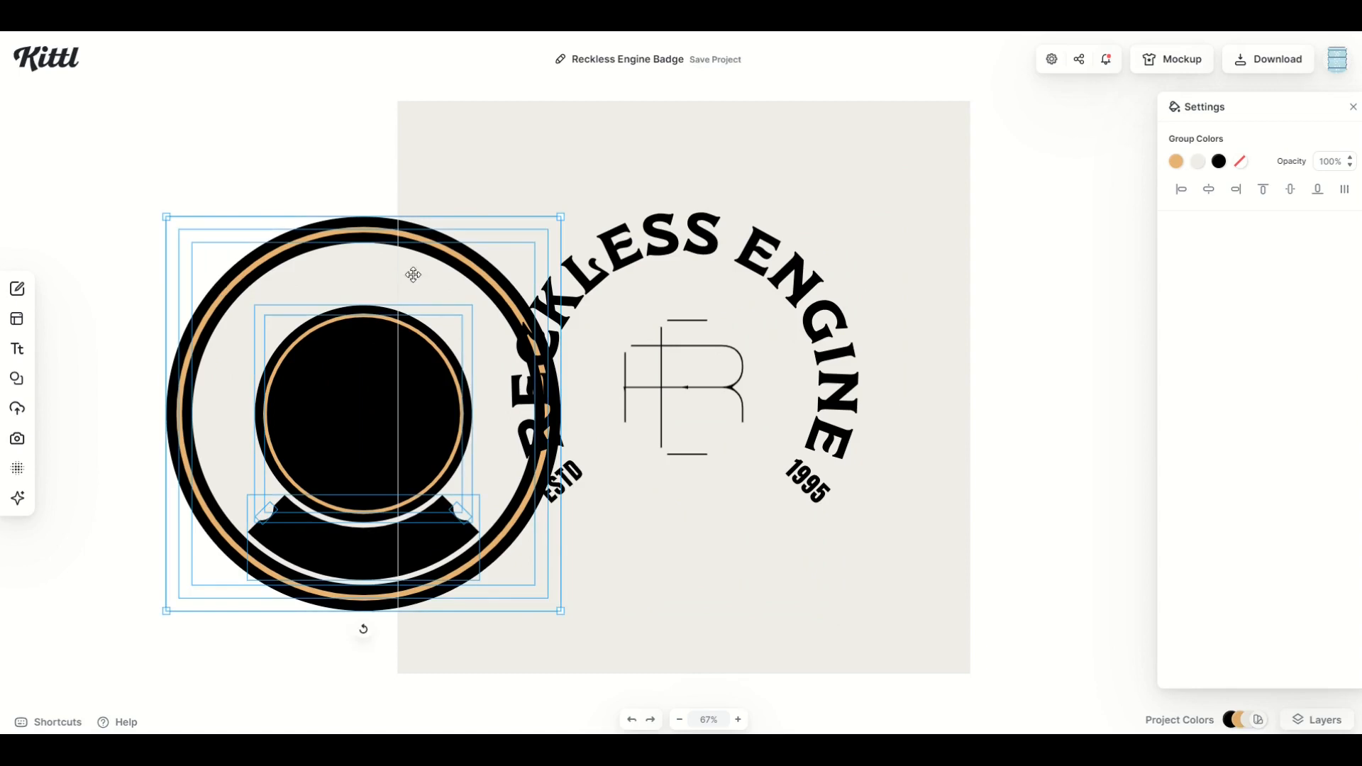
left_click(579, 279)
key("Delete")
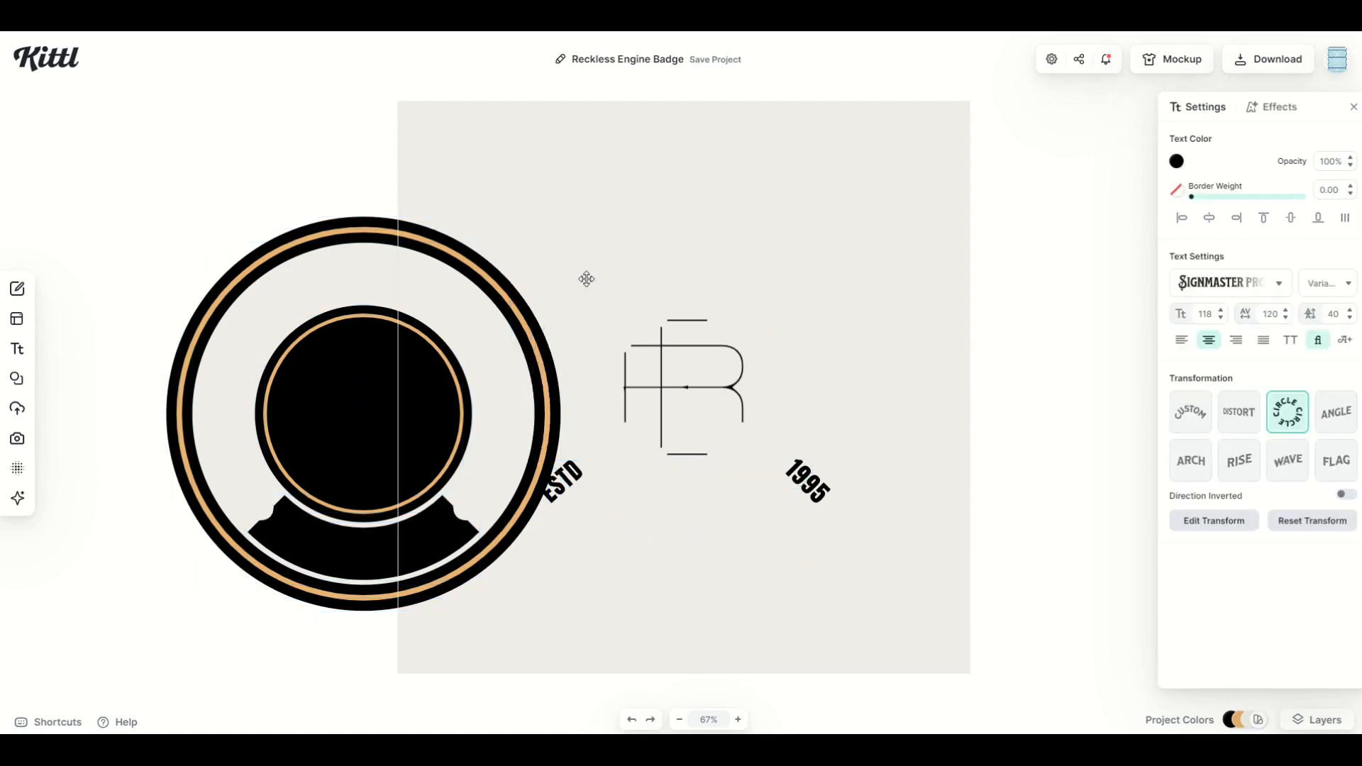
left_click(807, 481)
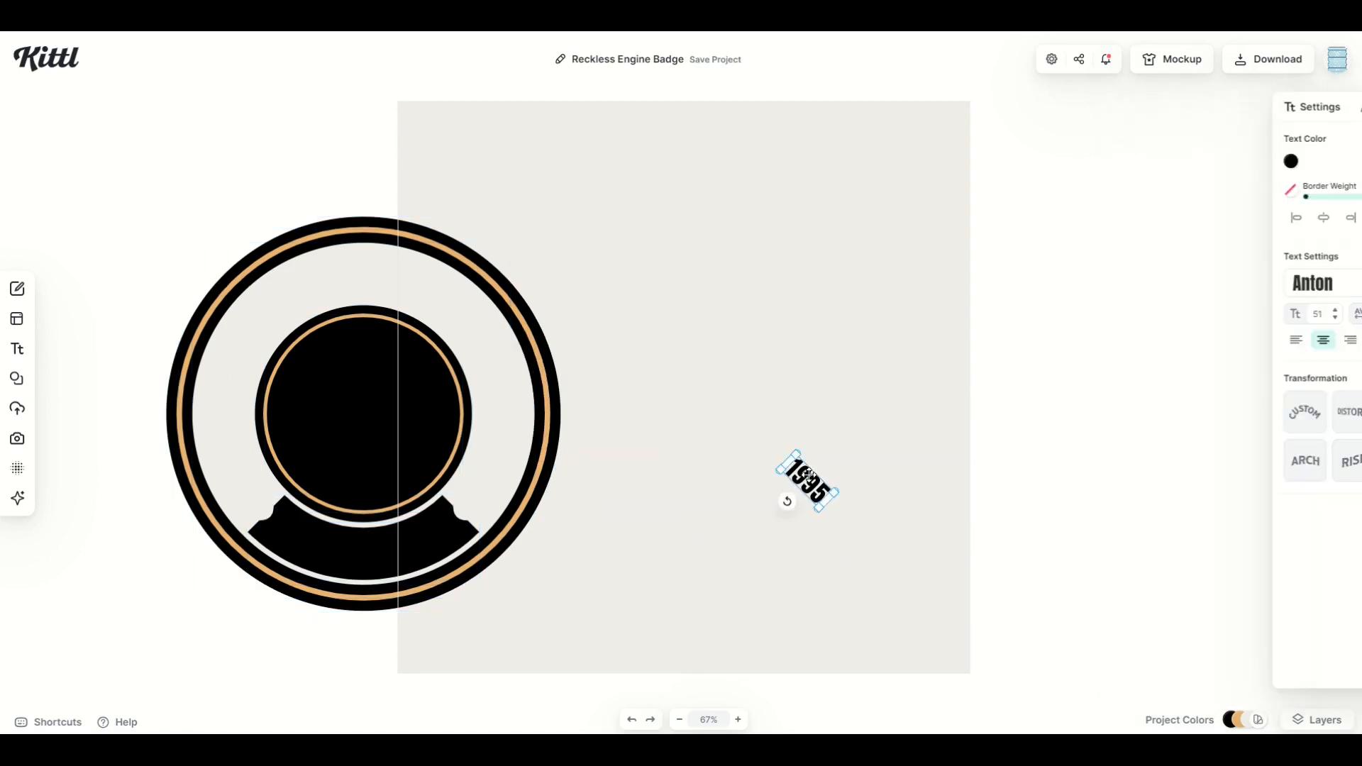
key("Delete")
Step: Move the badge shapes back onto the artboard and delete the MOTOR CLUB text
left_click_drag(452, 431, 761, 400)
left_click(717, 608)
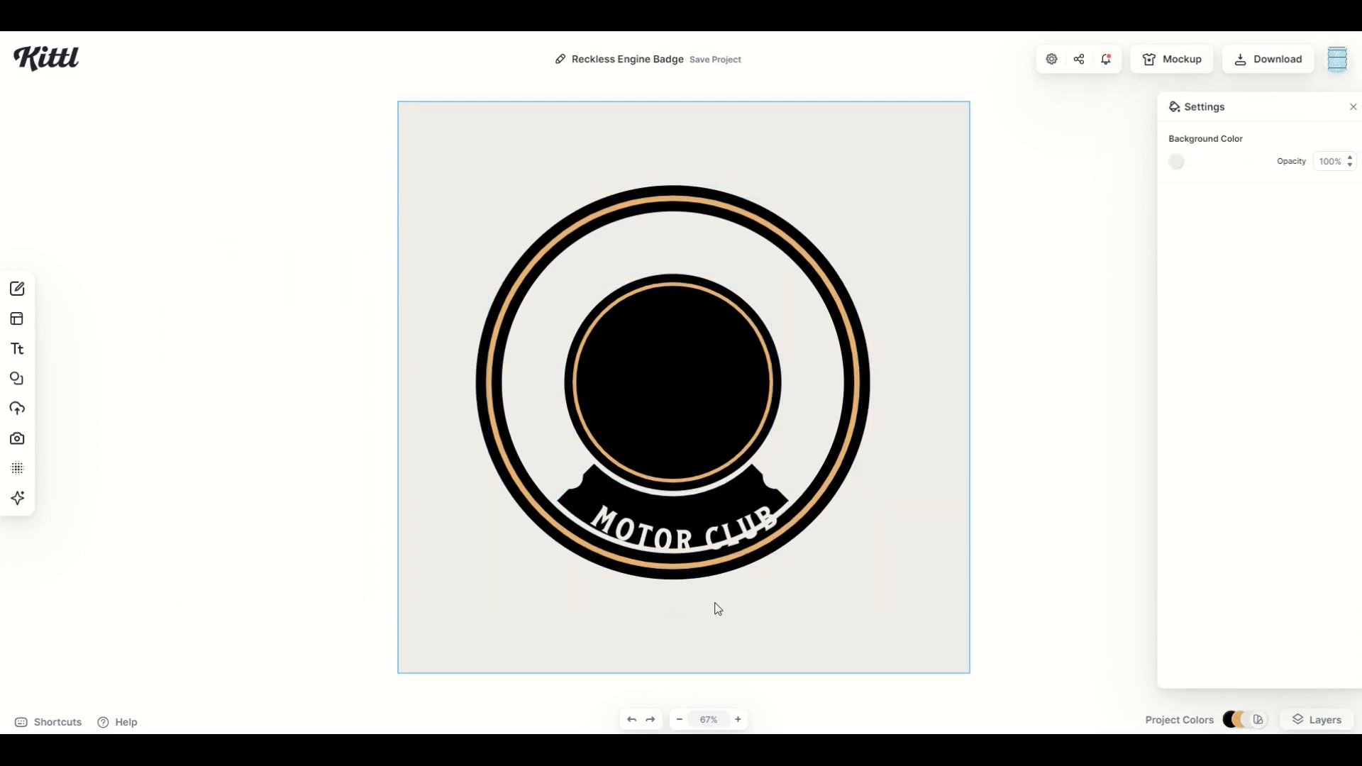
left_click(696, 537)
key("Delete")
left_click(671, 527)
left_click_drag(623, 371, 632, 320)
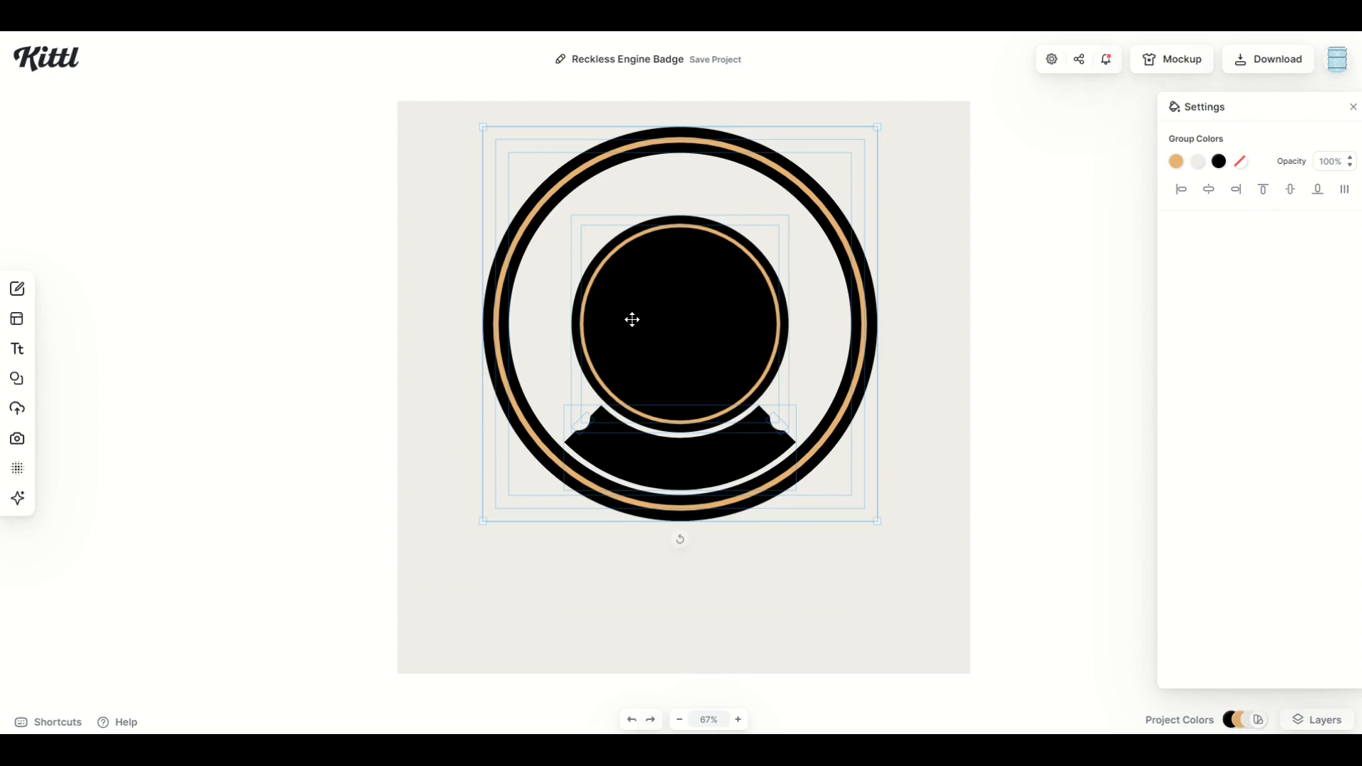
Step: Delete the black curved banner from the badge and move the remaining rings to the artboard's lower part
left_click(640, 617)
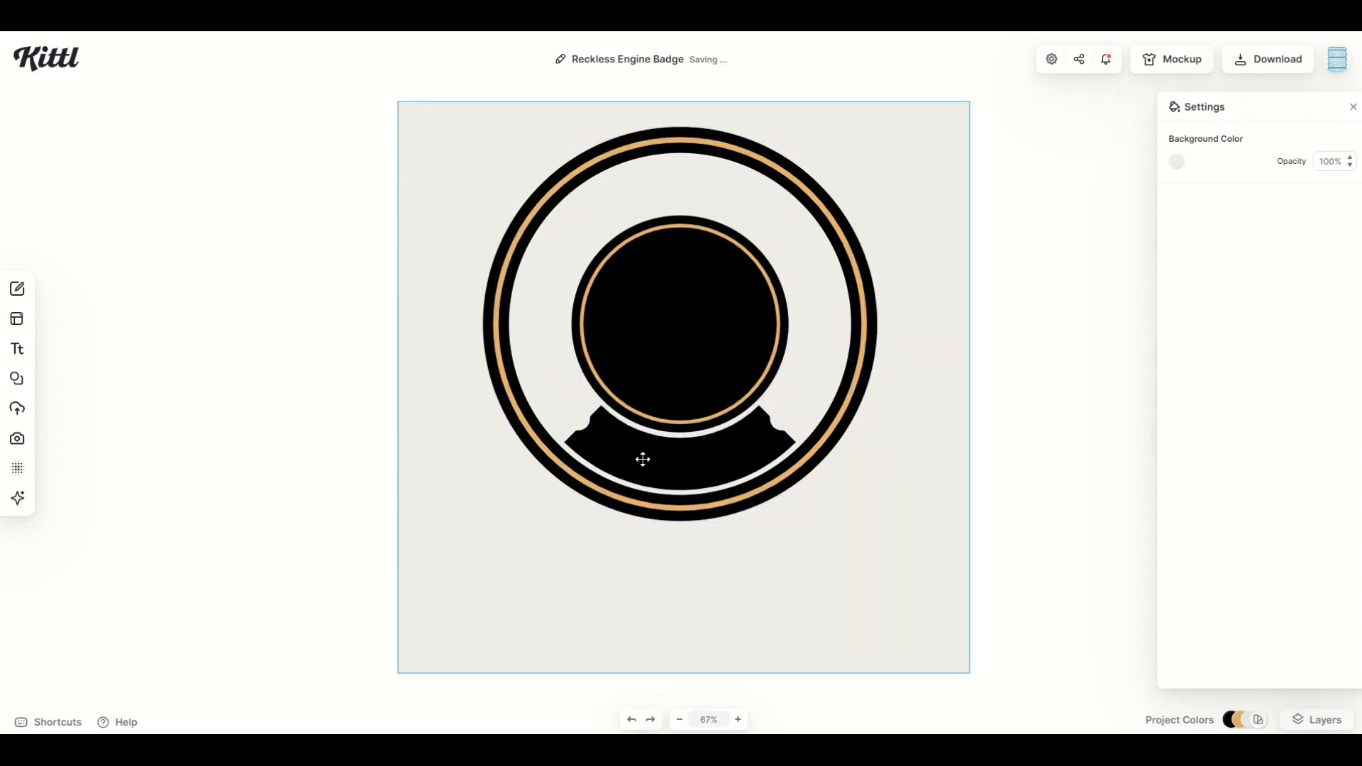
left_click(642, 456)
left_click_drag(617, 462, 559, 603)
key("Delete")
left_click_drag(641, 366, 636, 480)
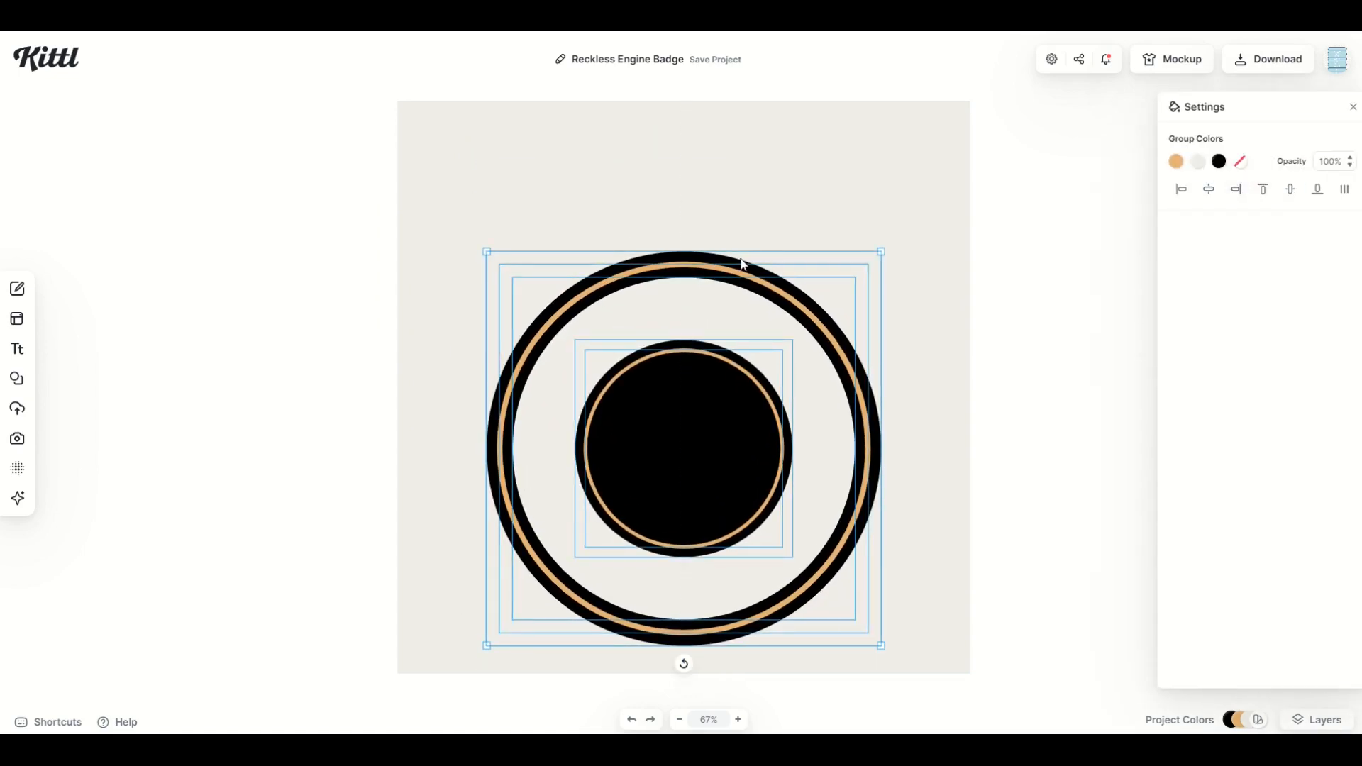
left_click(1104, 206)
Step: Add the Adventure decorated text style and position it above the badge rings
left_click(17, 348)
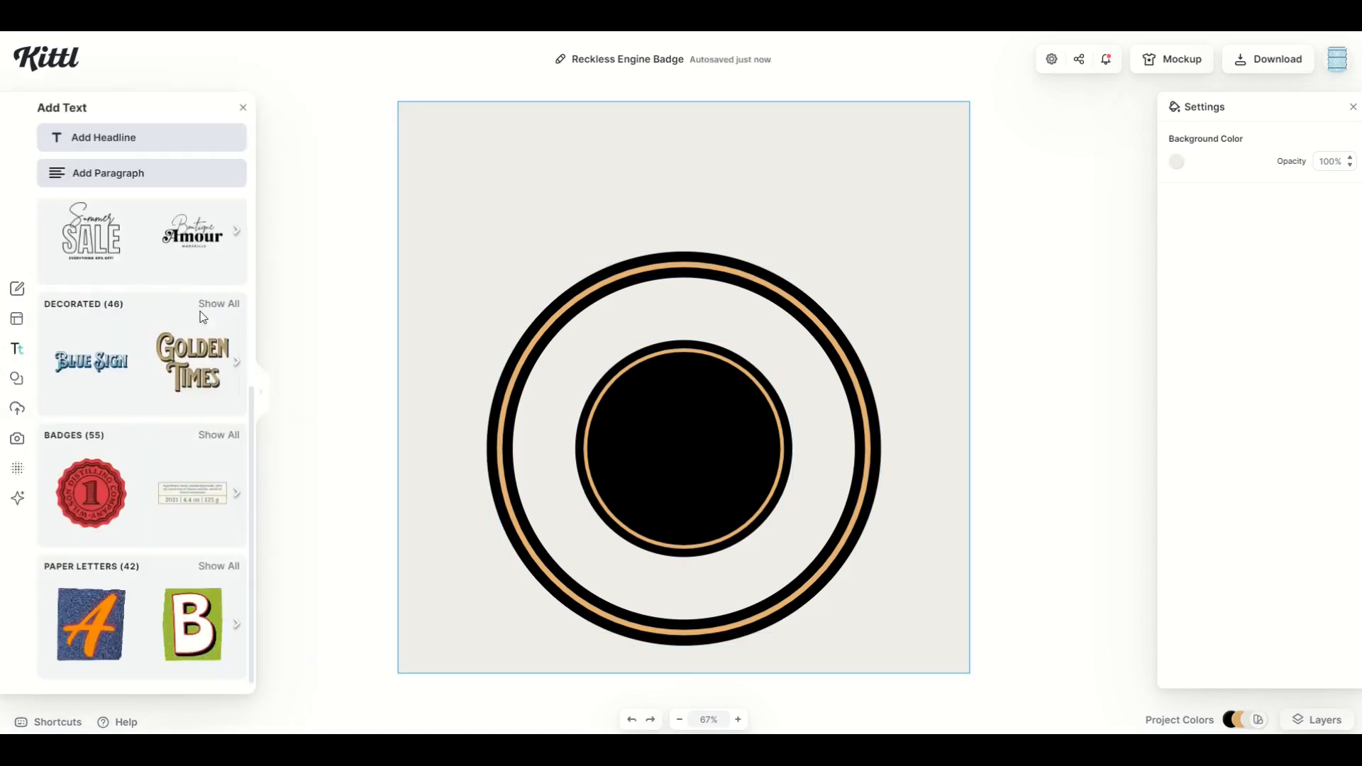
left_click(213, 305)
scroll(174, 367, "down", 1)
scroll(175, 368, "down", 1)
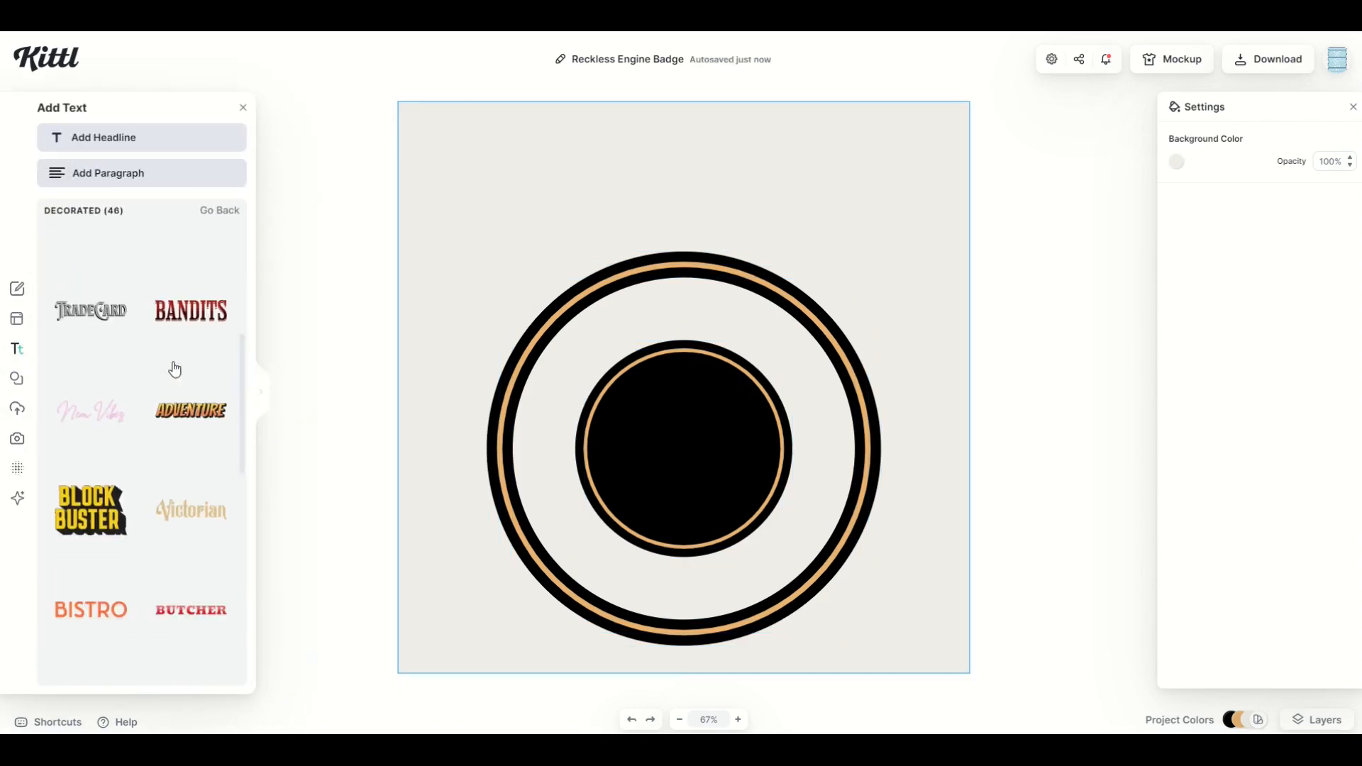
left_click(172, 427)
left_click_drag(588, 404, 383, 444)
left_click_drag(479, 424, 568, 210)
Step: Change the decorated text to "ALLIGATORS" and enlarge it to font size 264, nearly the artboard's width
double_click(572, 200)
type("ALLIGATORS")
key("Escape")
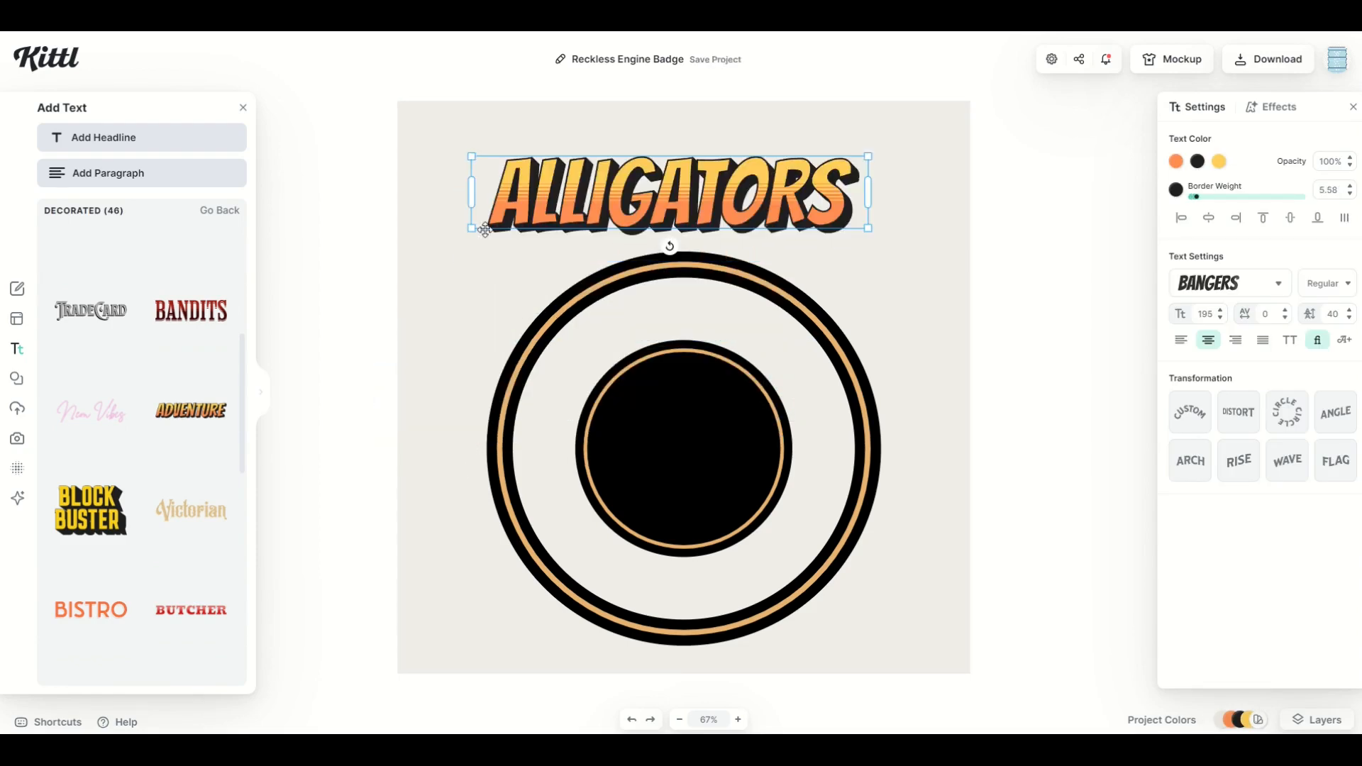
left_click_drag(474, 230, 406, 231)
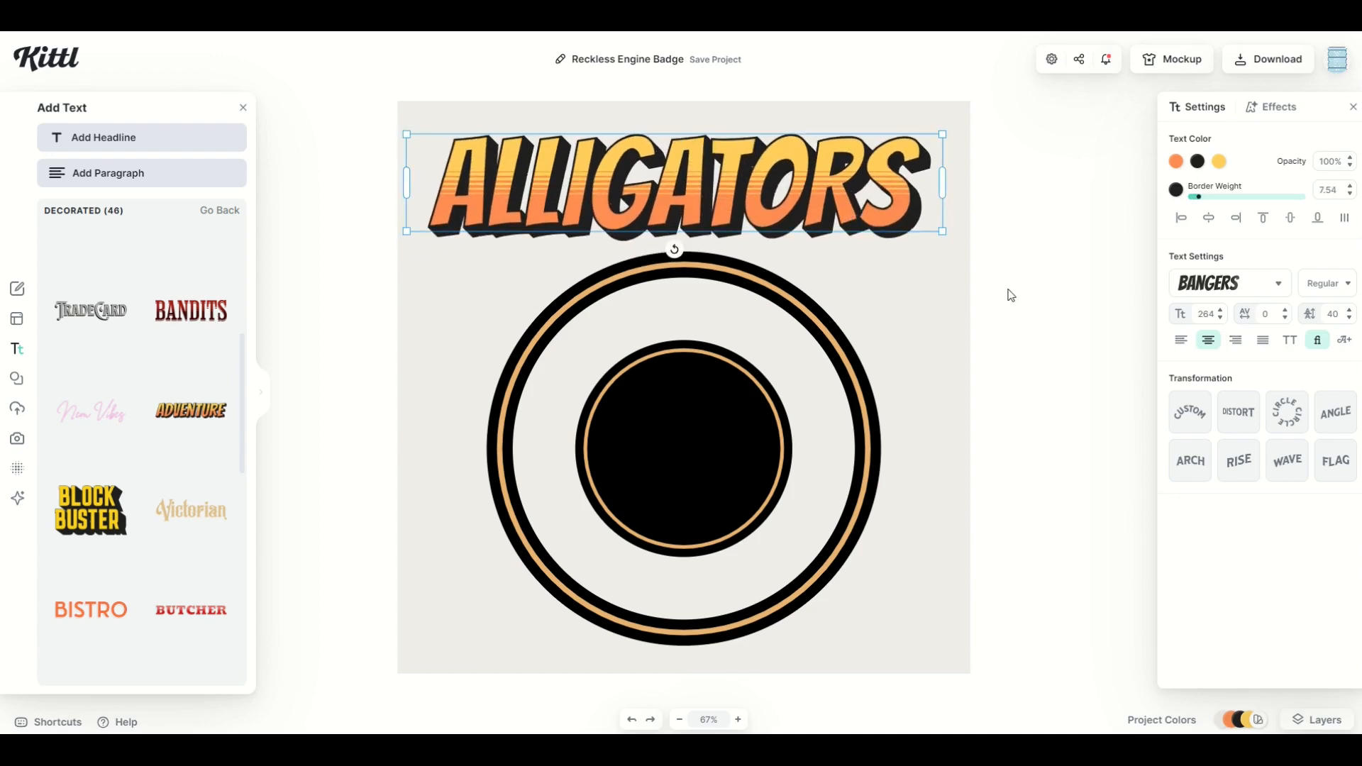
Step: Apply the Circle transformation to the ALLIGATORS text and adjust its arc to curve over the rings
left_click(1287, 412)
left_click_drag(915, 380, 1082, 456)
left_click(827, 380)
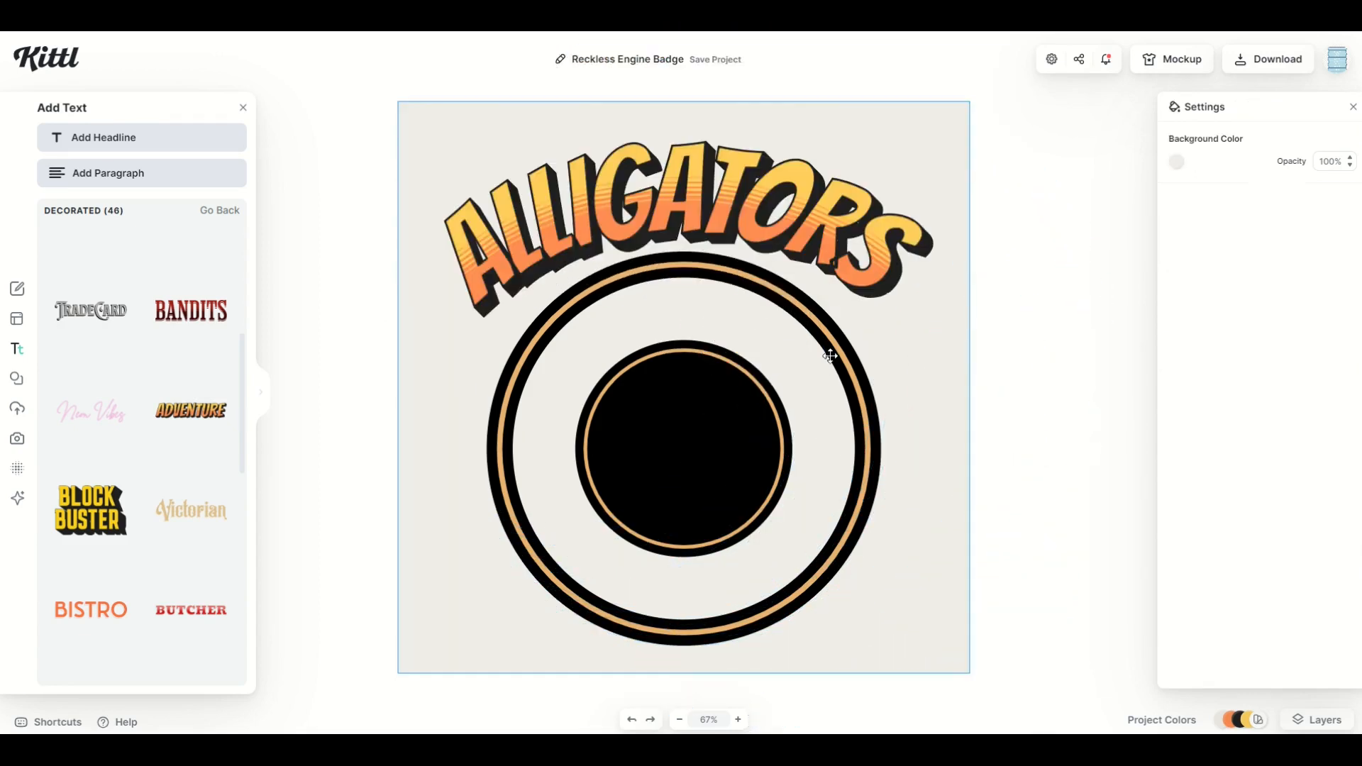
Step: Search the elements for ALLIGATOR and add the black-and-cream alligator head with its open mouth
left_click(15, 380)
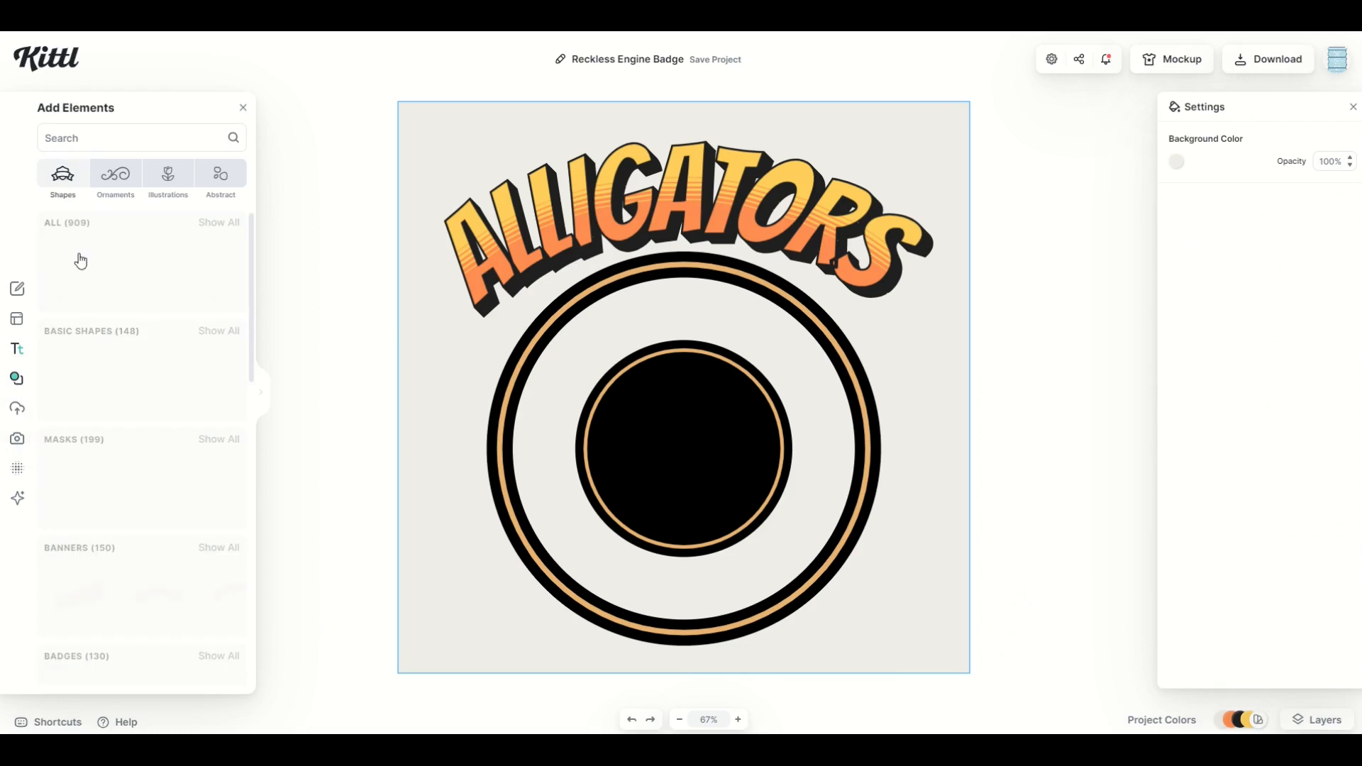
left_click(69, 134)
type("ALLIGATOR")
key("Return")
scroll(142, 381, "down", 1)
scroll(141, 381, "down", 1)
left_click(190, 365)
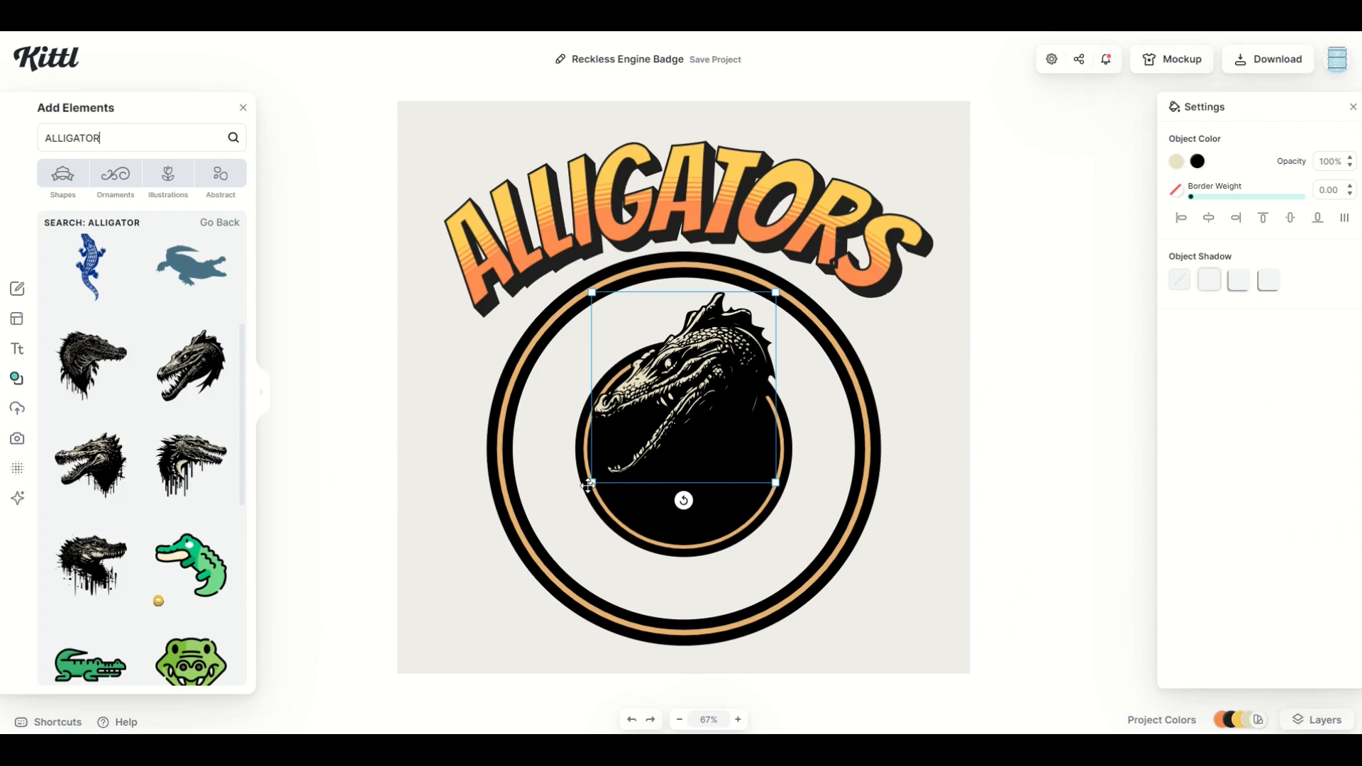
Step: Move the alligator head off the rings and recolor the ring group's black to bright cyan (00ffea)
left_click_drag(589, 485, 539, 536)
left_click_drag(639, 426, 519, 264)
left_click(641, 437)
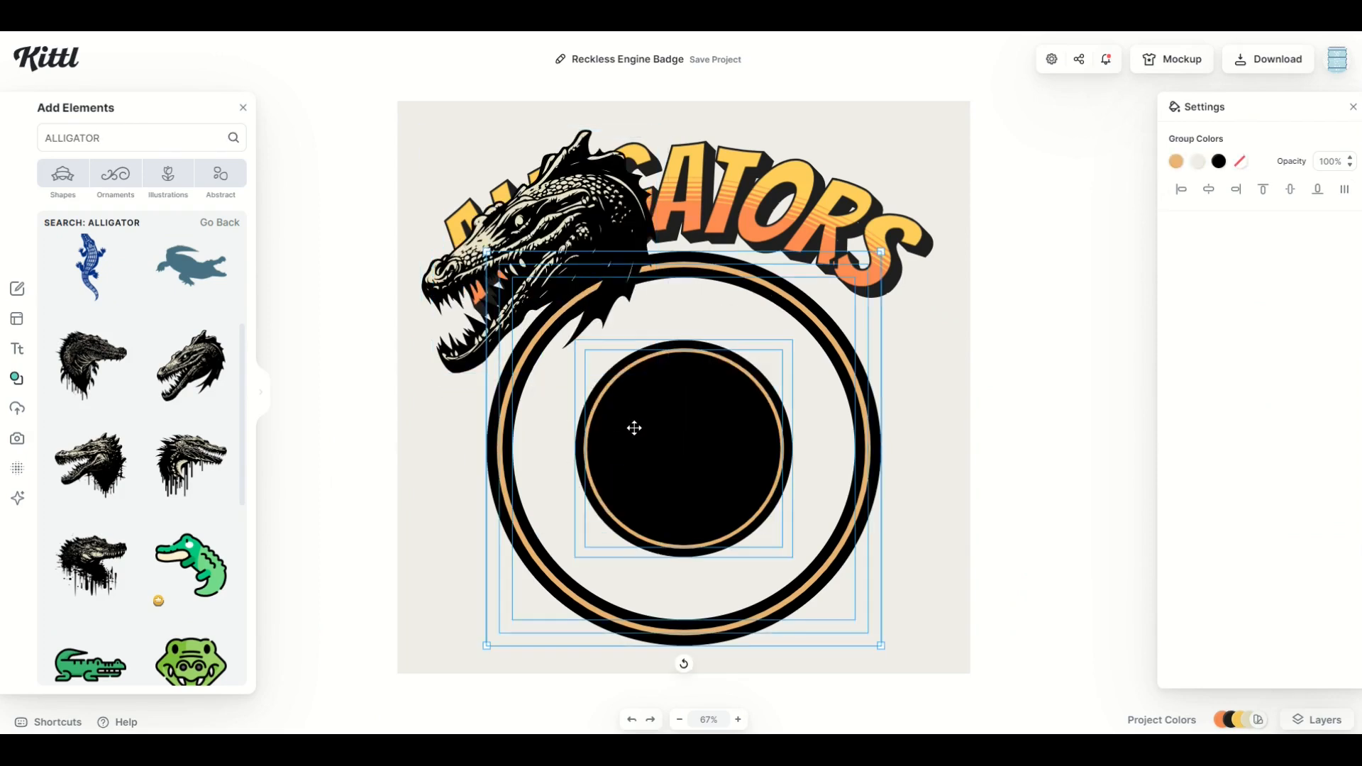
left_click(1219, 161)
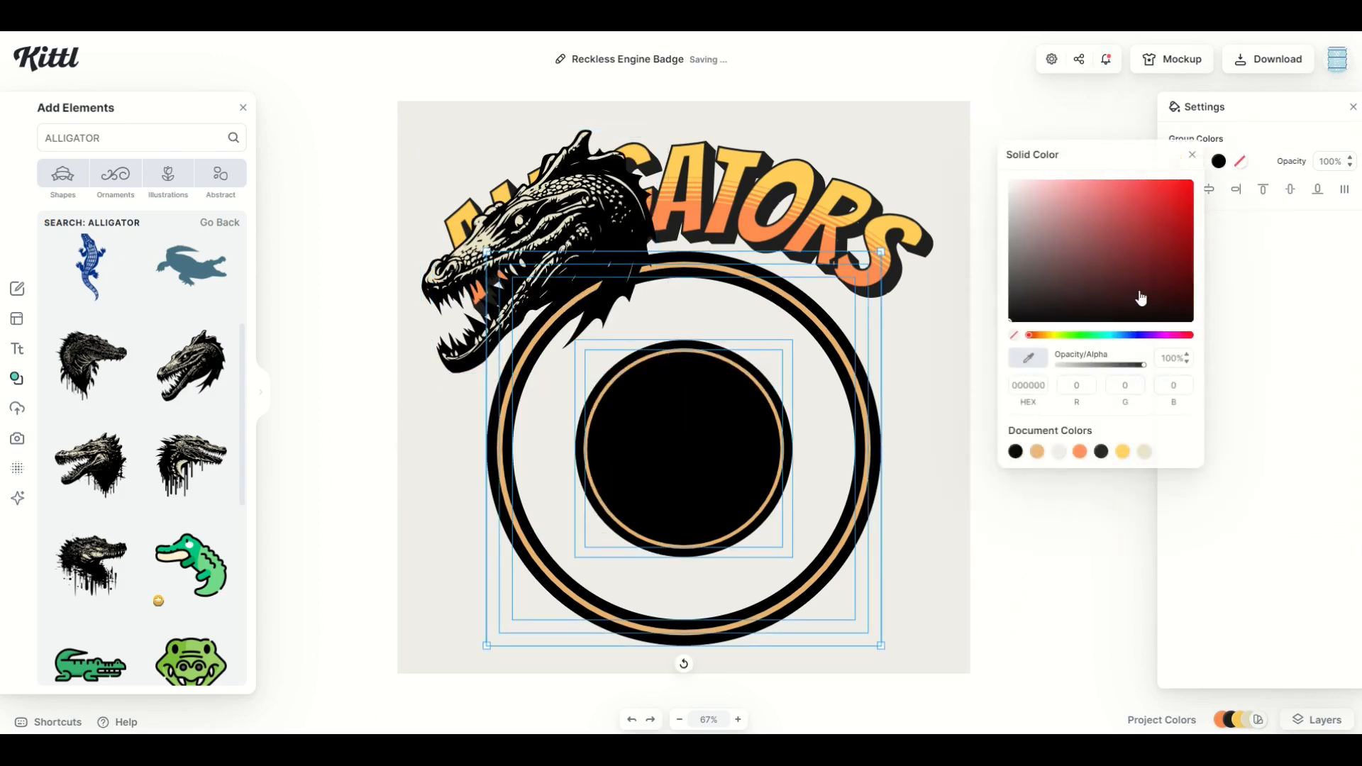
left_click(1107, 335)
left_click_drag(1128, 287, 1334, 146)
Step: Place the alligator head back over the rings, enlarge it to about the outer ring's diameter, and raise the ALLIGATORS text slightly
left_click_drag(583, 232, 775, 371)
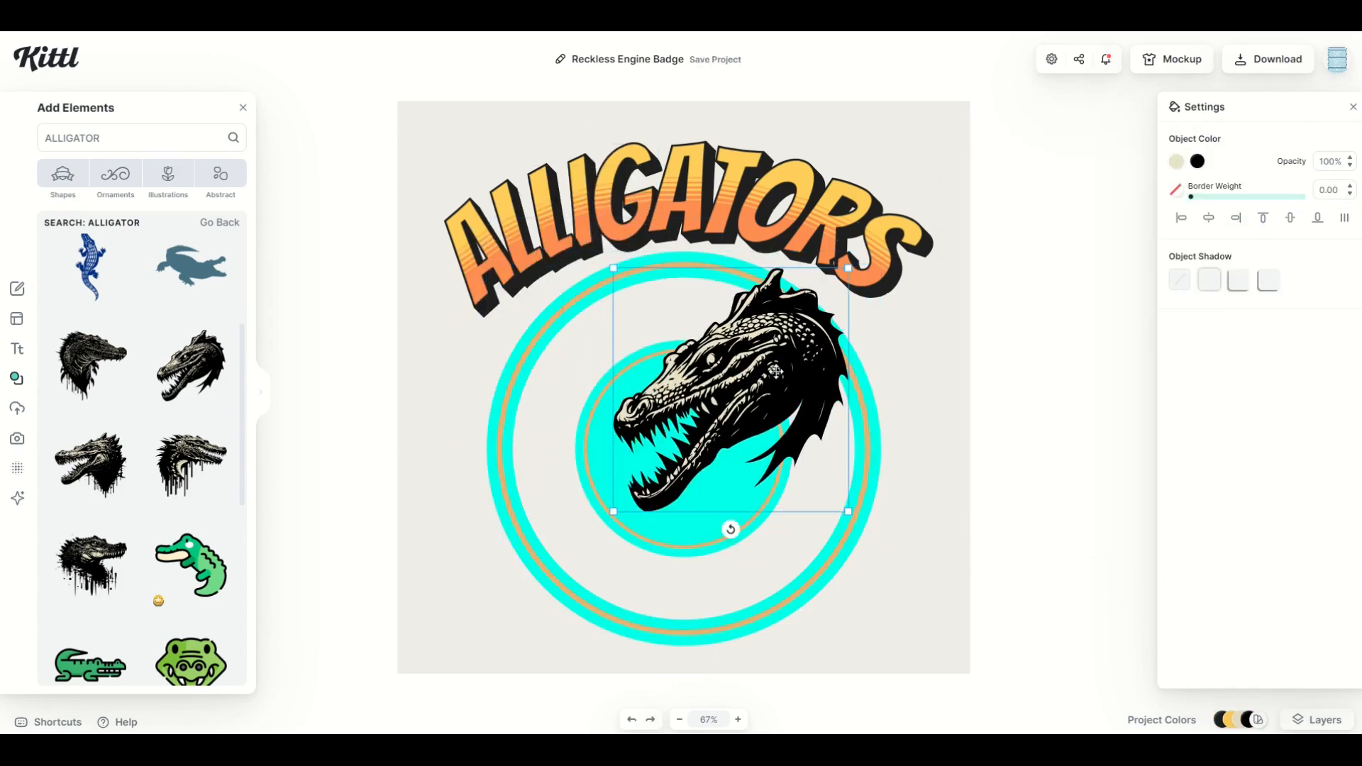
left_click_drag(614, 510, 445, 686)
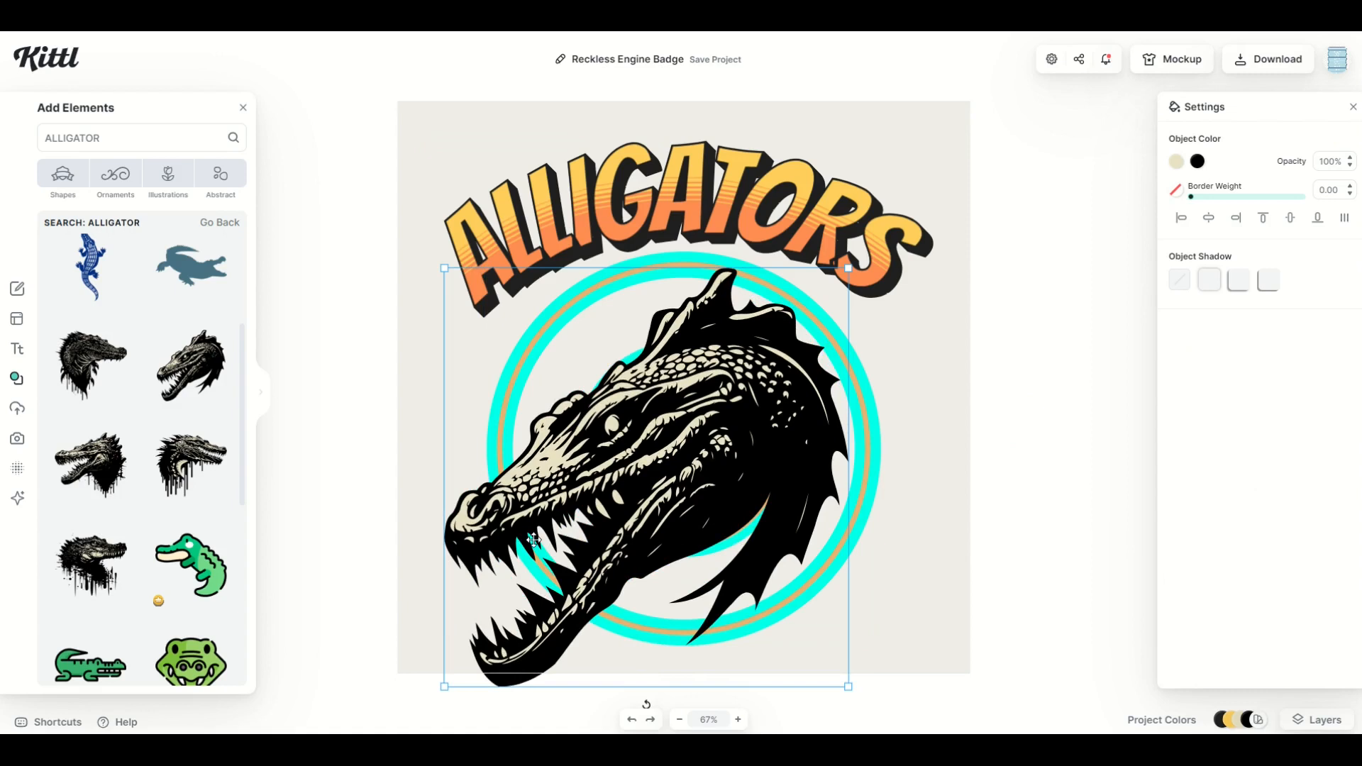
left_click_drag(544, 532, 576, 492)
left_click_drag(537, 212, 538, 195)
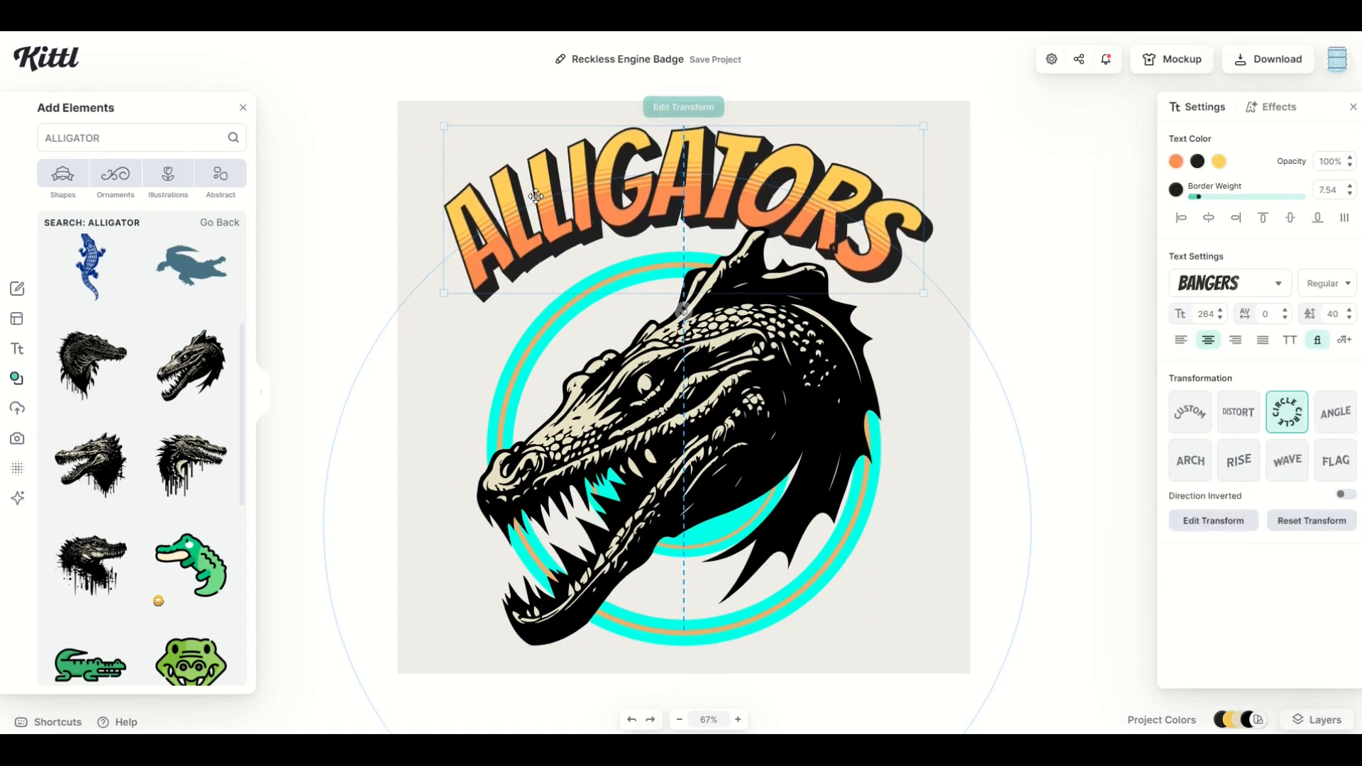
left_click_drag(609, 423, 609, 419)
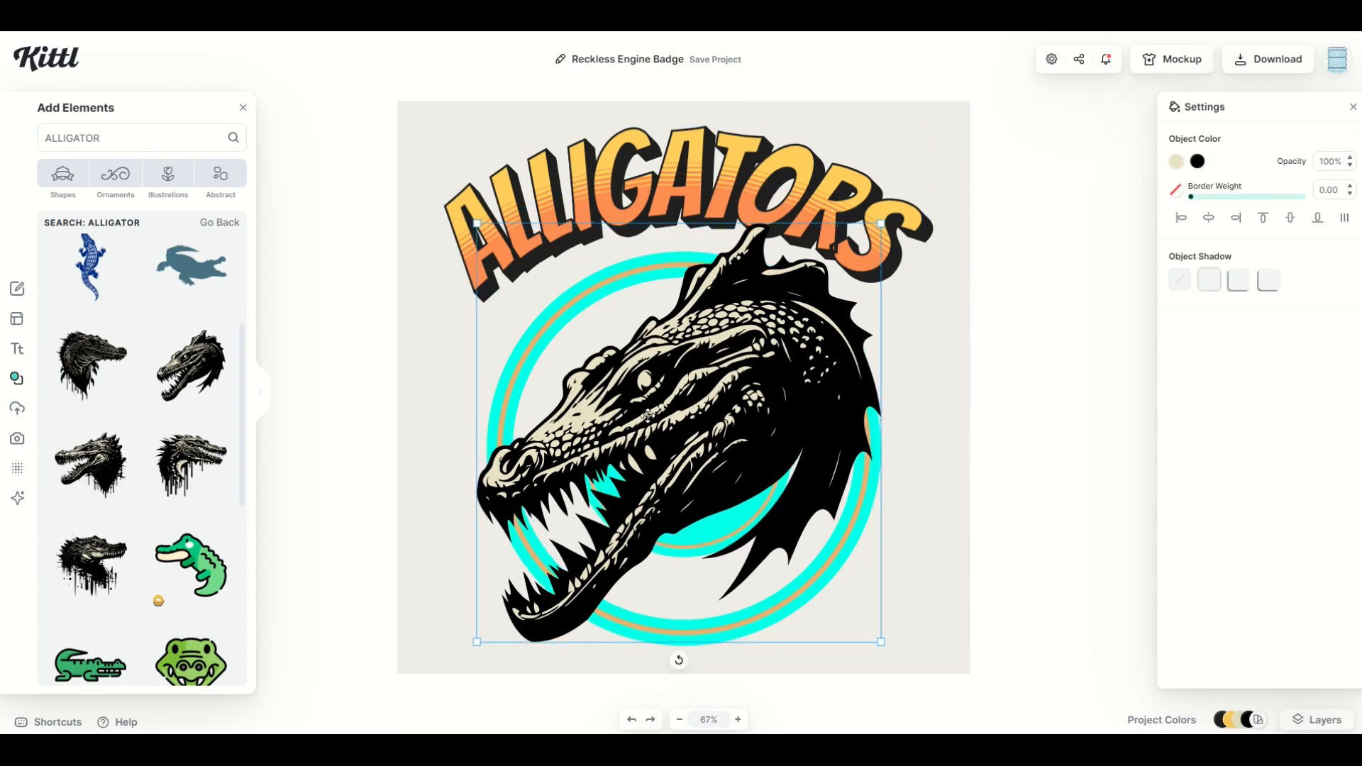
left_click(439, 420)
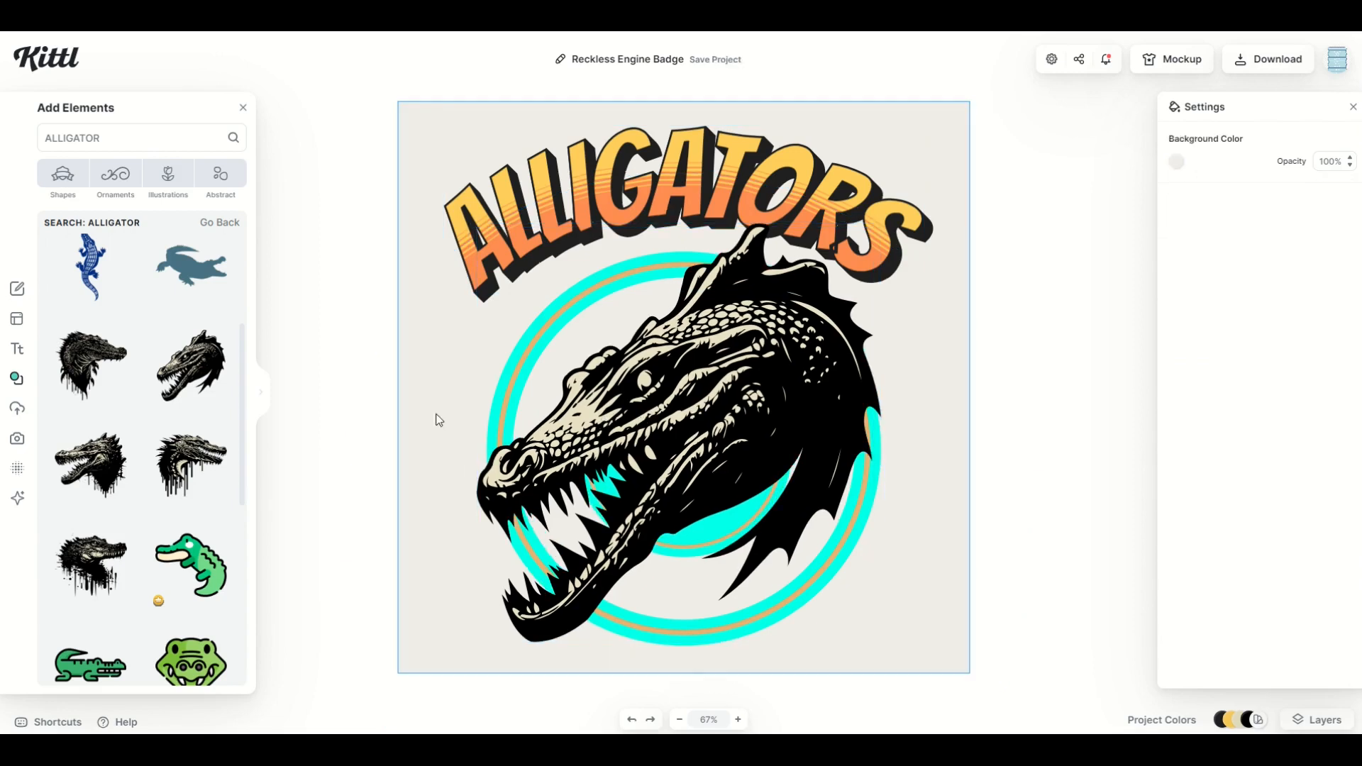
Step: Recolor the alligator head's black areas to the dark gray document color 1f1f1f
left_click(612, 401)
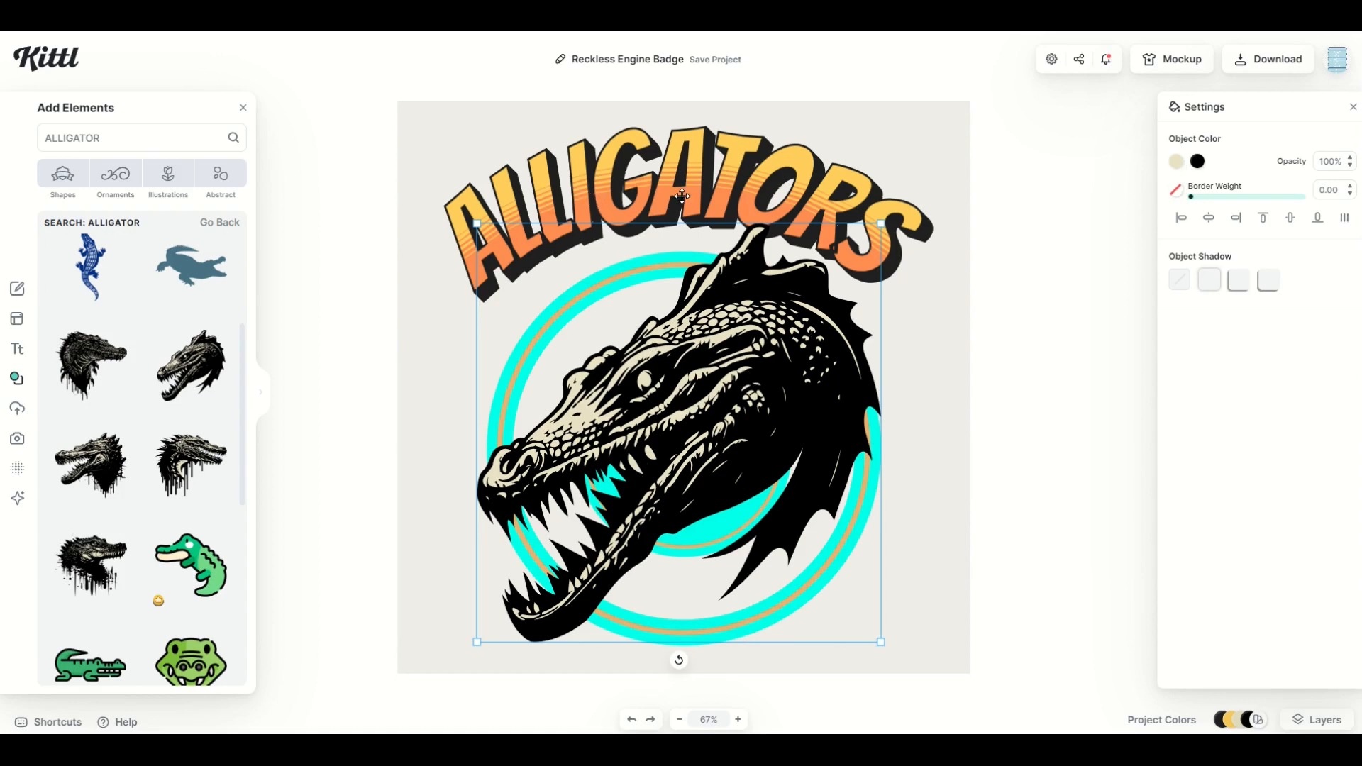
left_click(1197, 162)
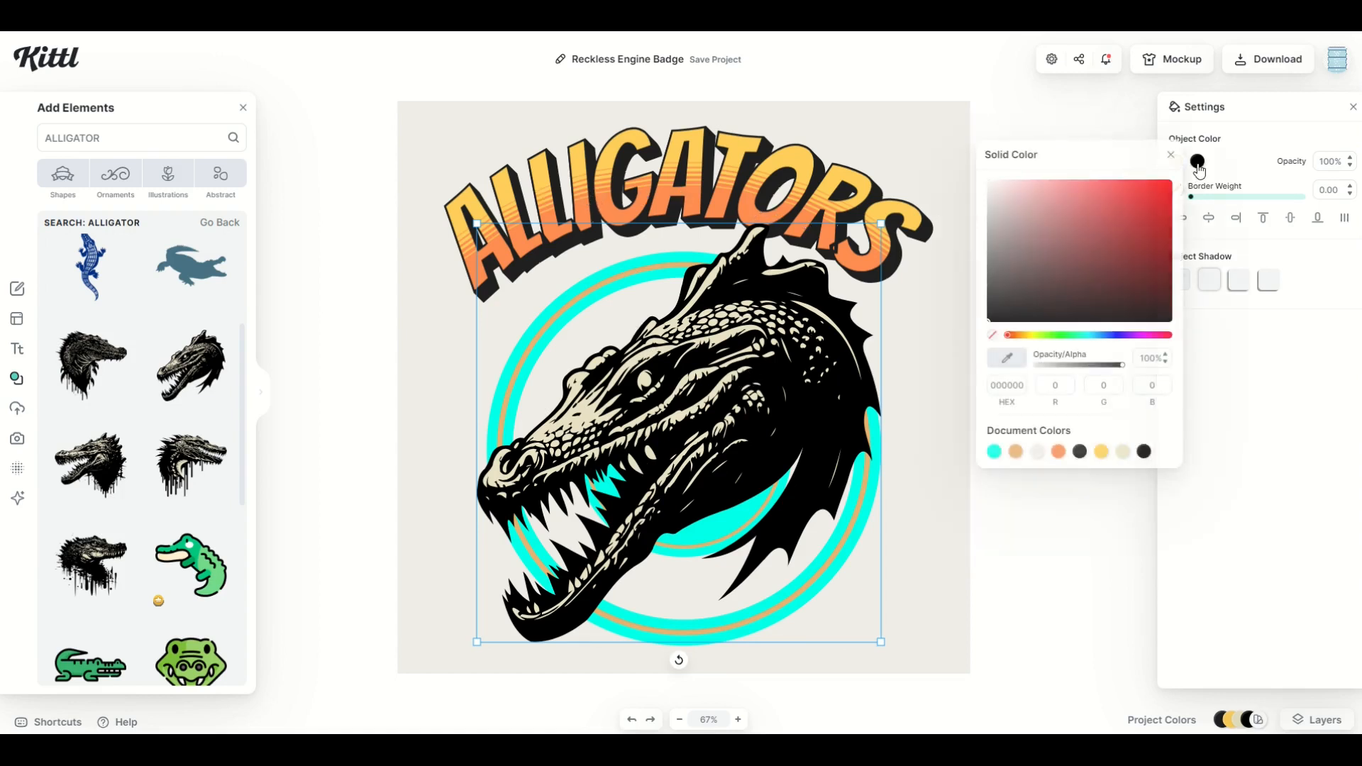
left_click(1079, 451)
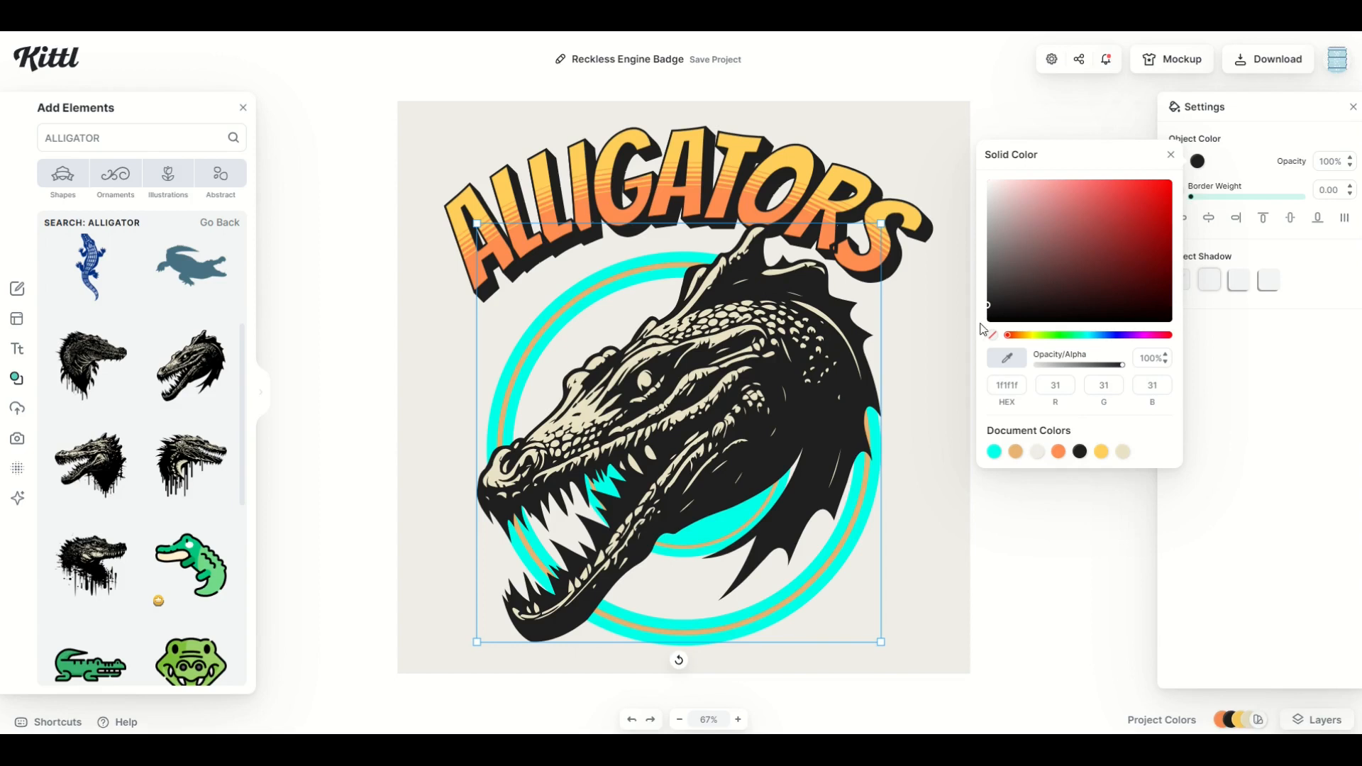
left_click(925, 341)
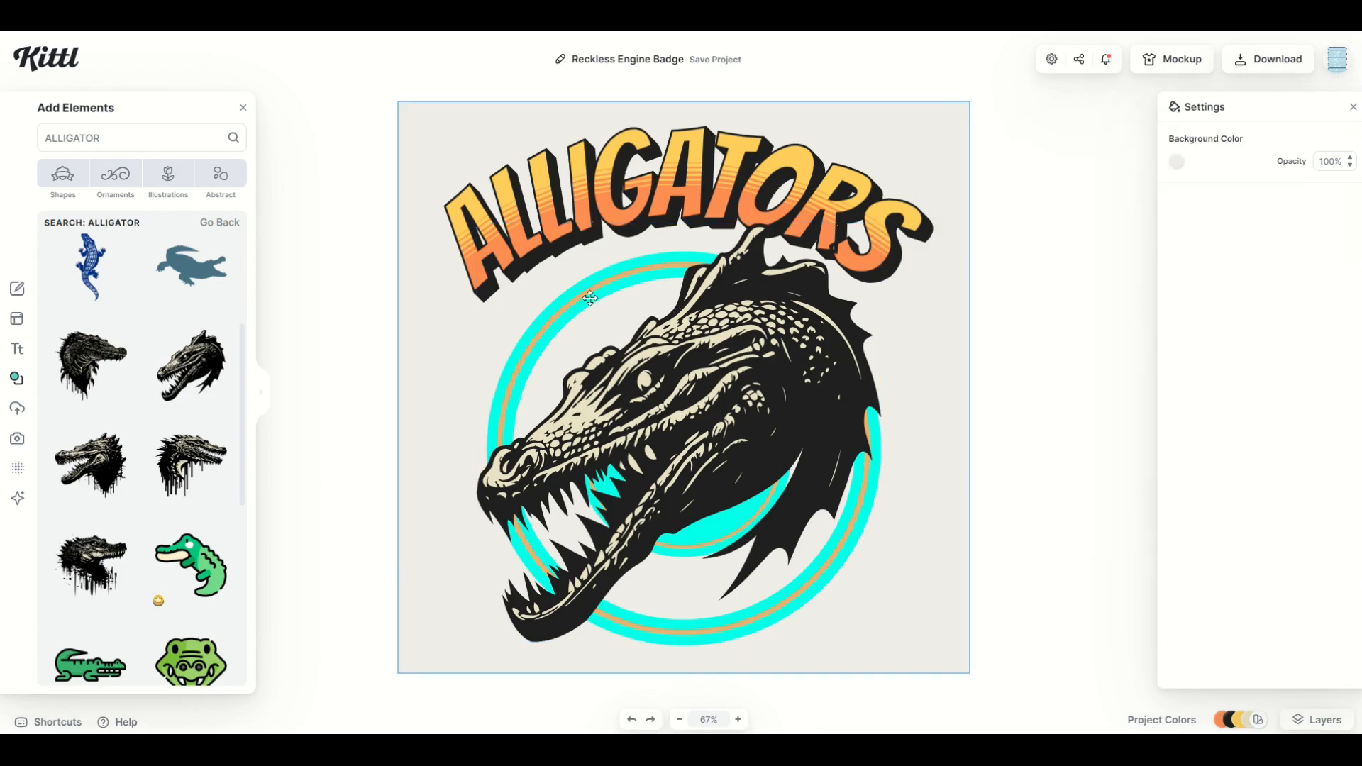
Step: Recolor the ALLIGATORS text's orange fill and yellow decoration to the cyan document color 00ffea
left_click(535, 180)
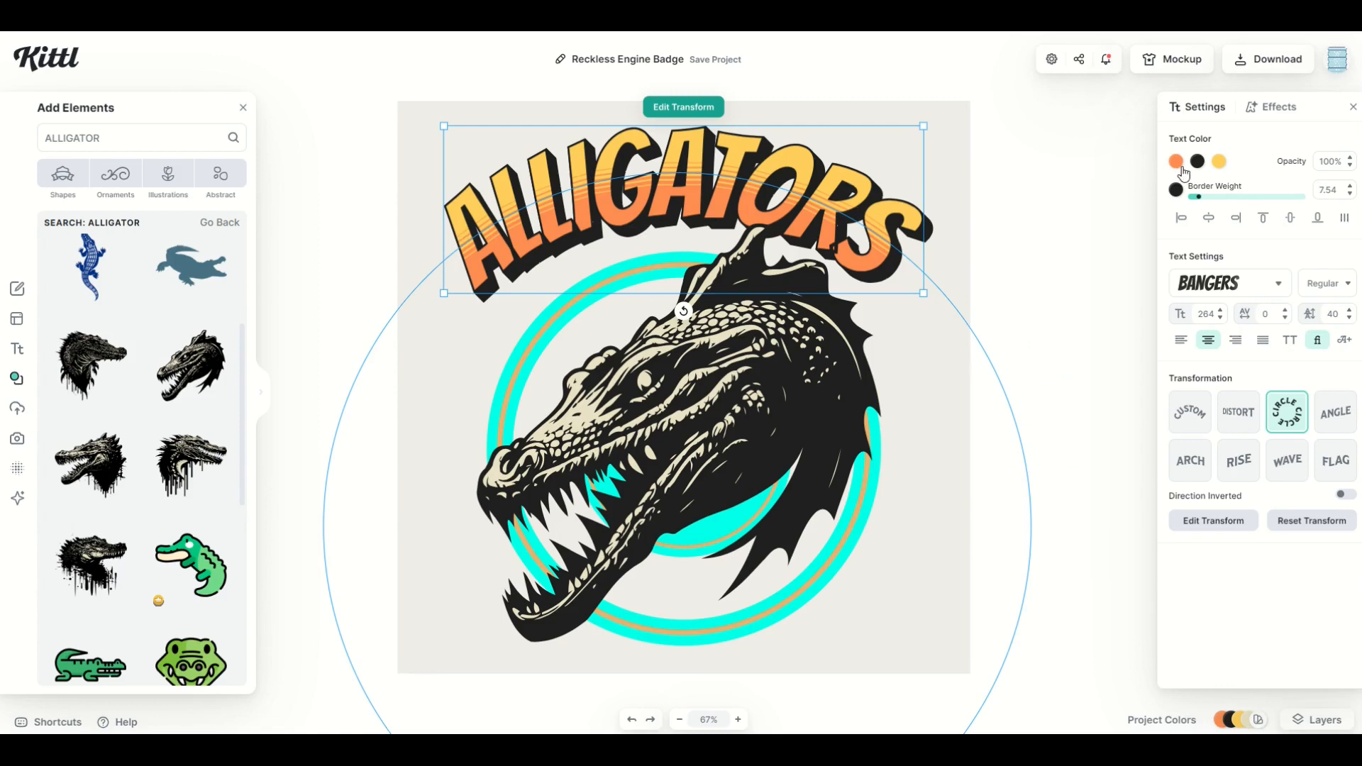
left_click(1176, 162)
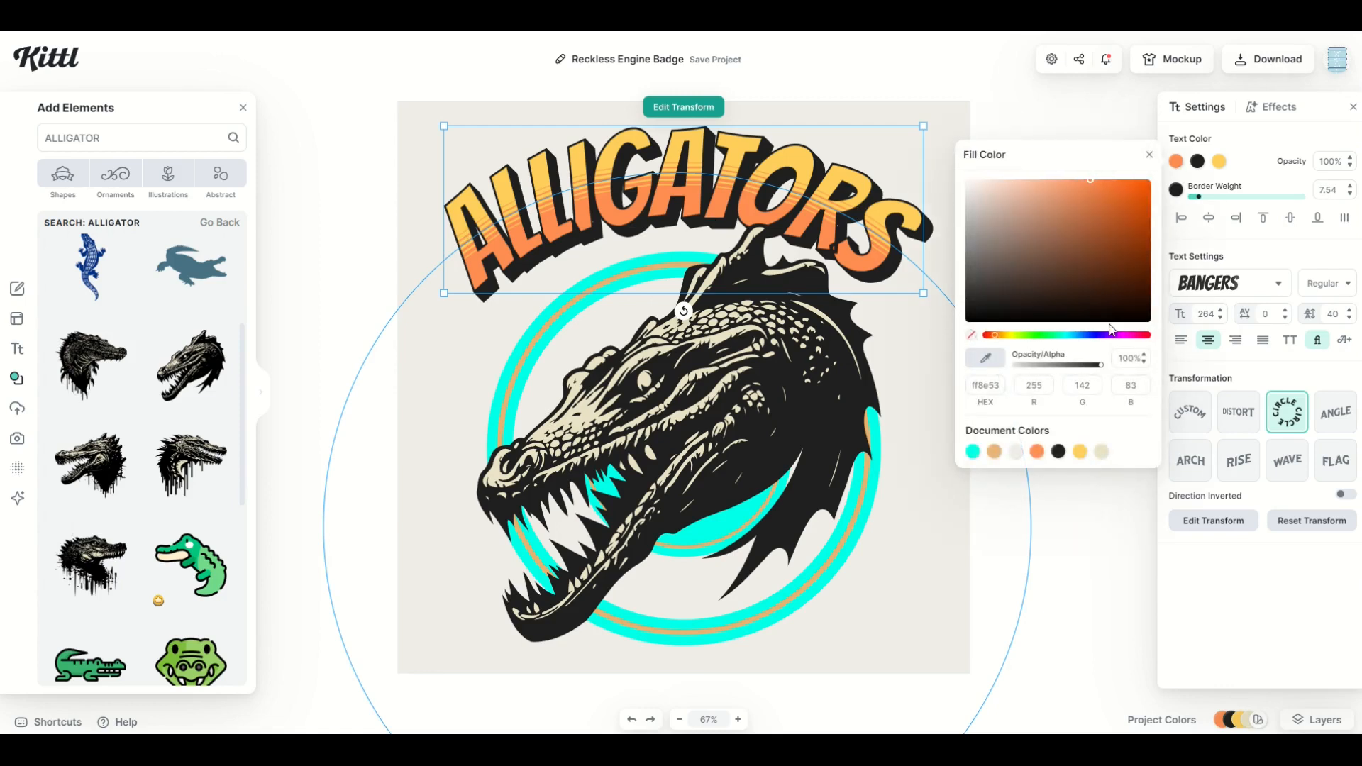
left_click(972, 452)
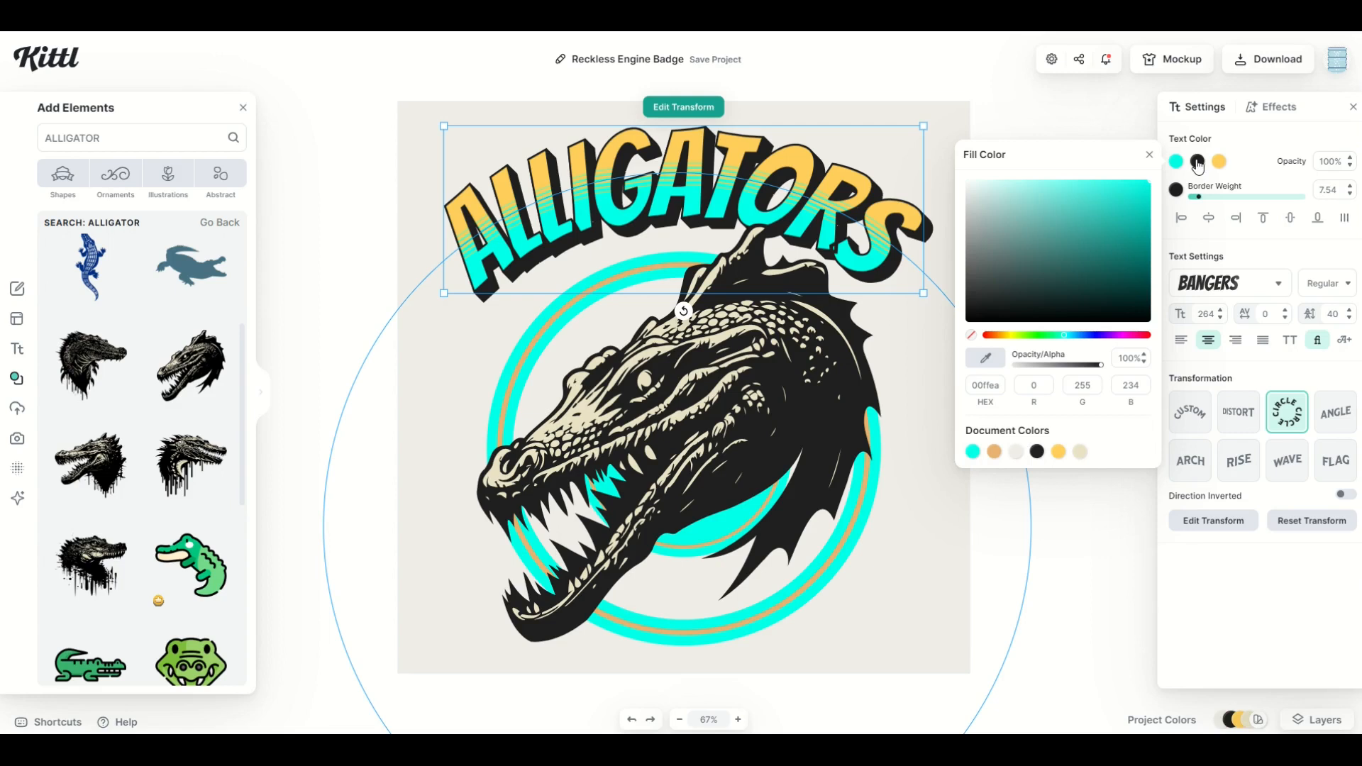
left_click(1197, 162)
left_click(1219, 162)
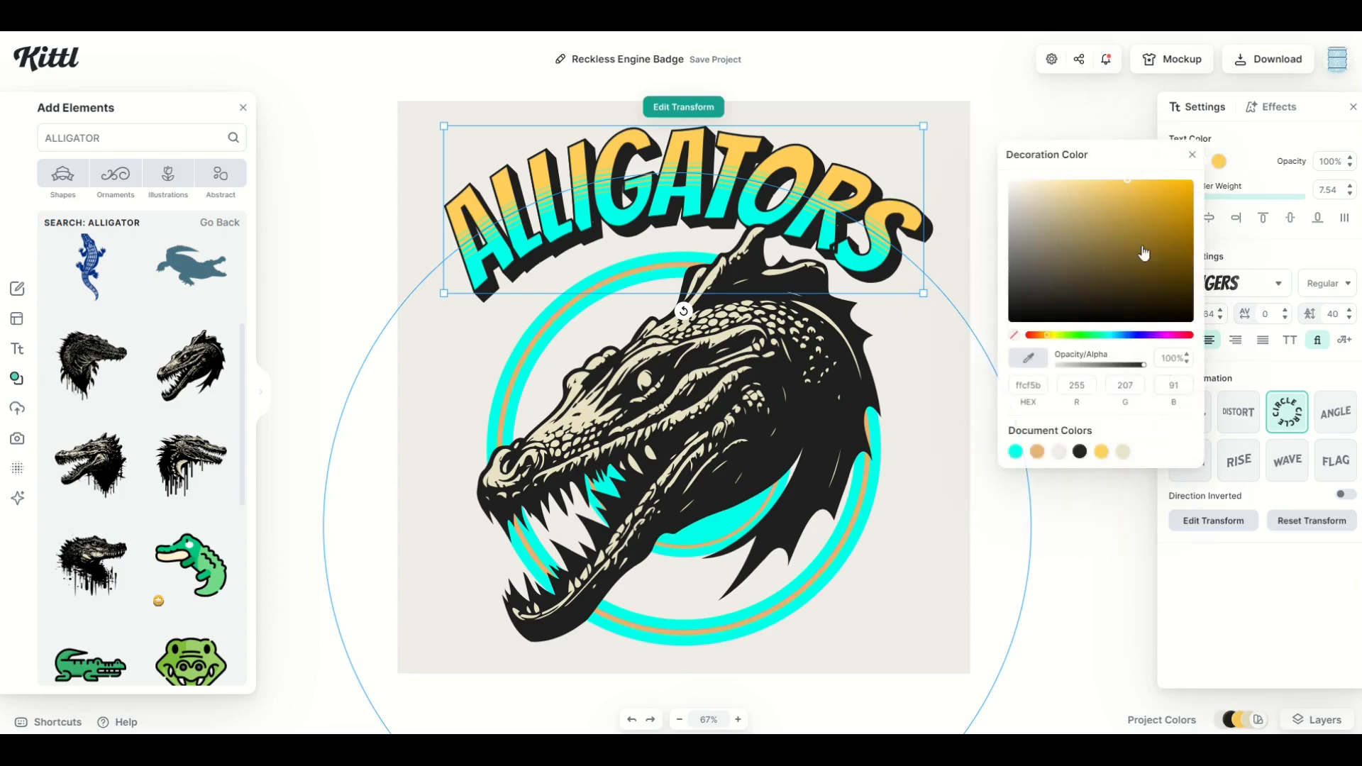
left_click(1016, 451)
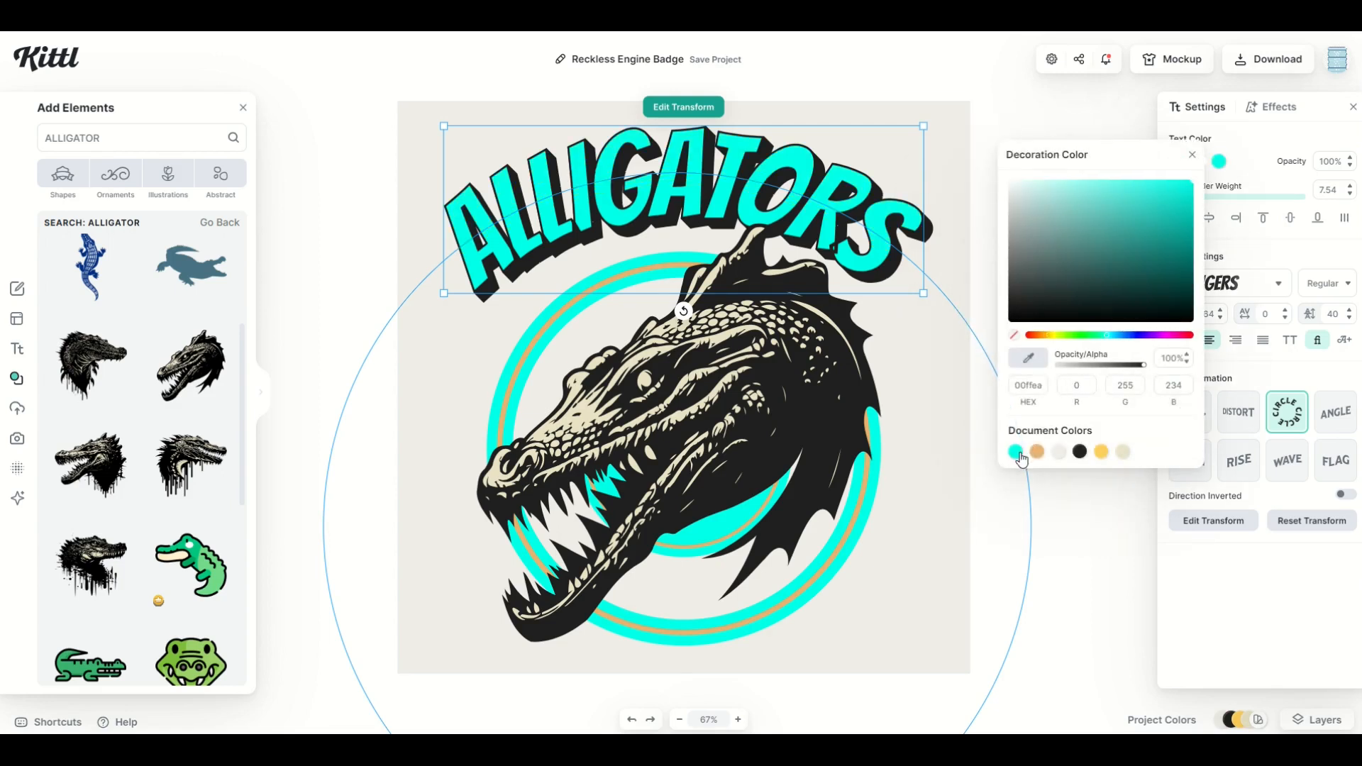
left_click(418, 200)
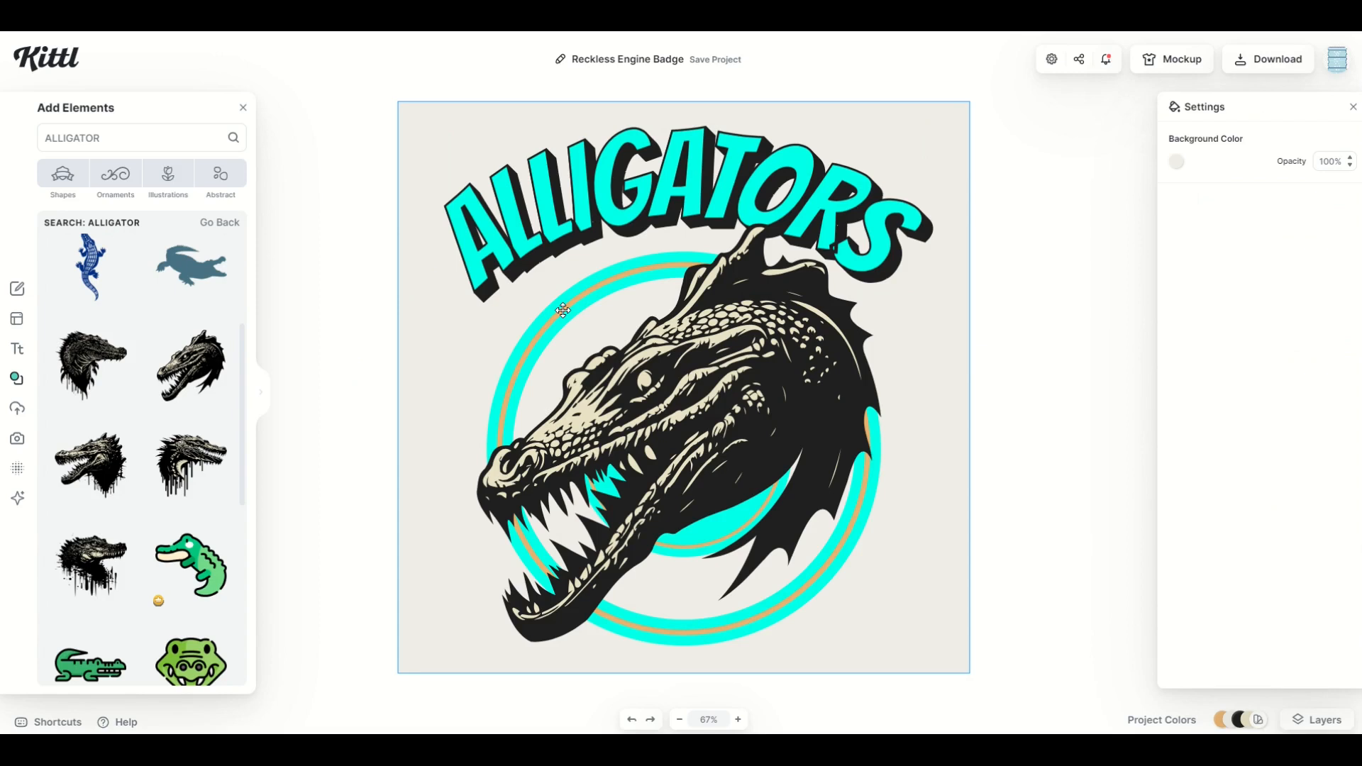
Step: Recolor the orange lines of the ring group to purple (bf00ff)
left_click(562, 310)
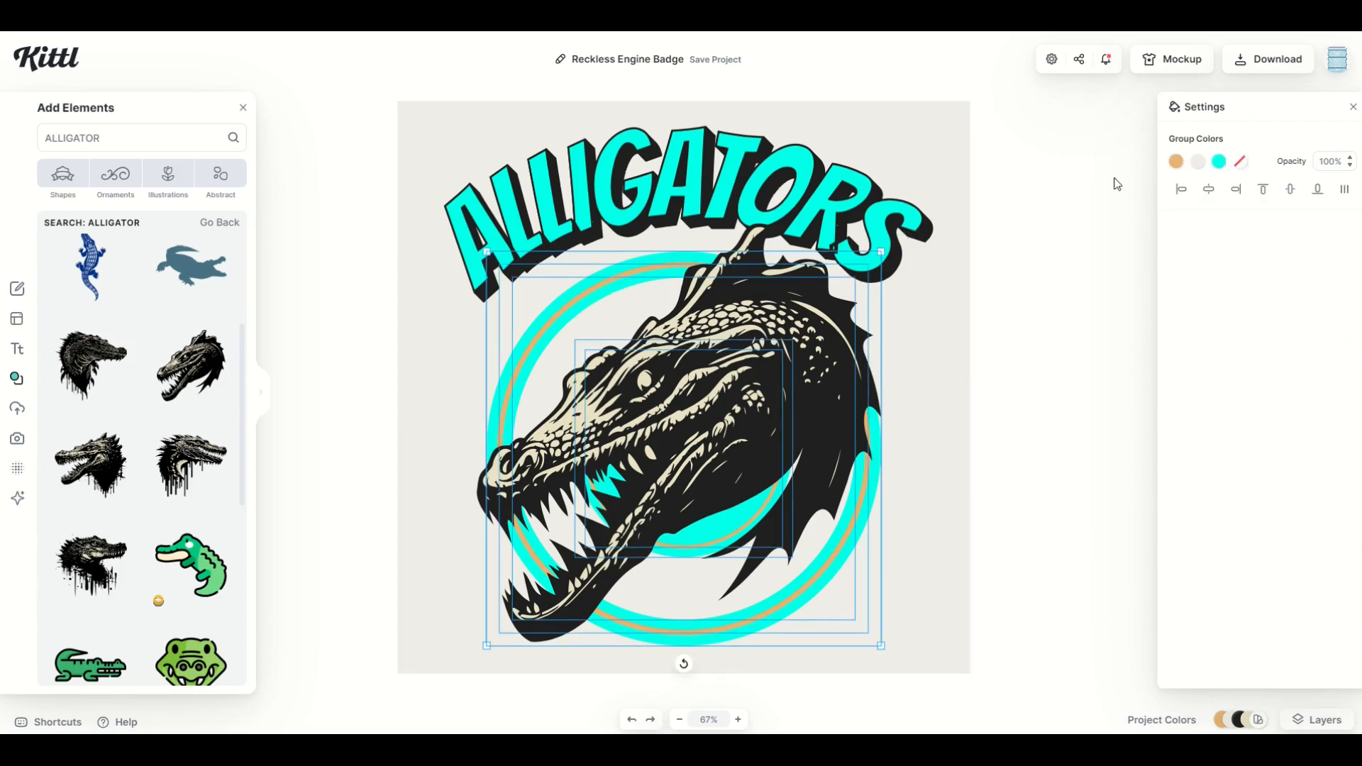
left_click(1175, 168)
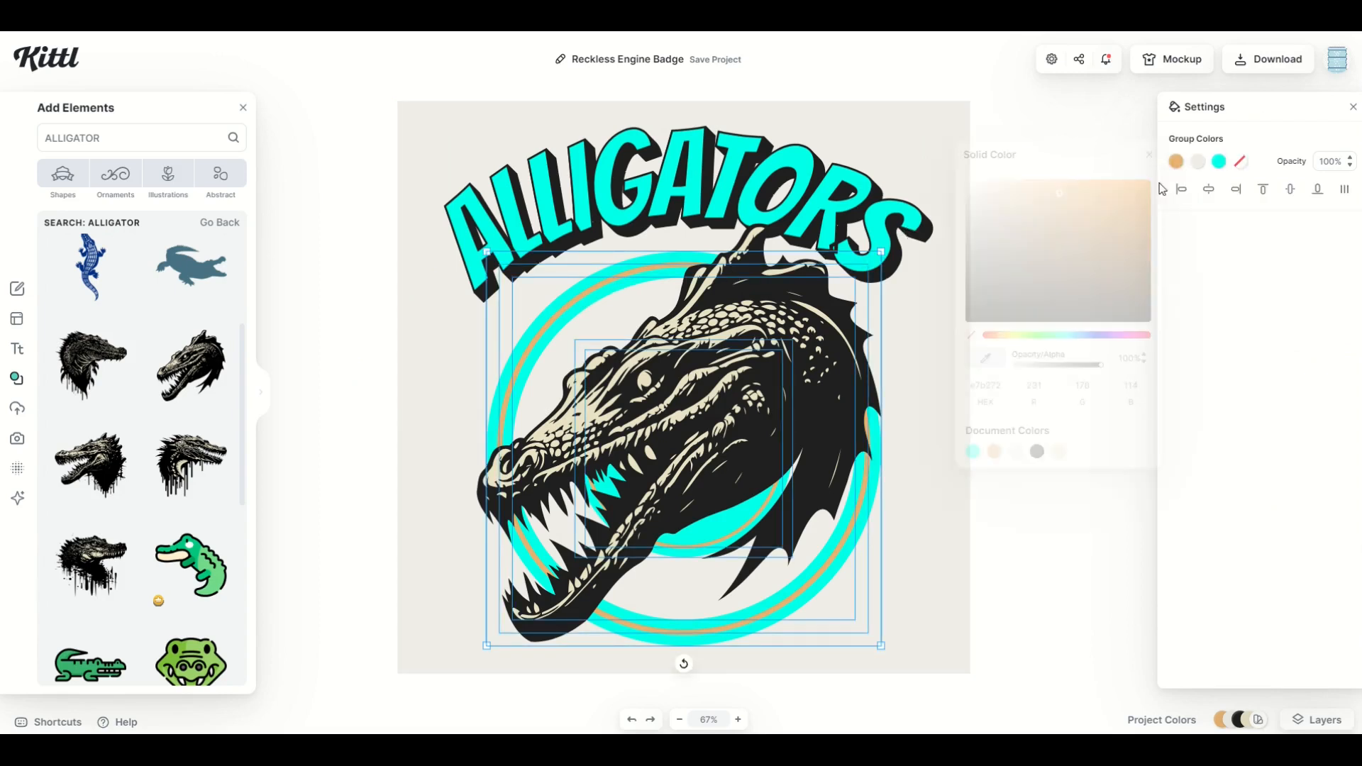
left_click(1114, 334)
left_click_drag(1115, 304, 1246, 189)
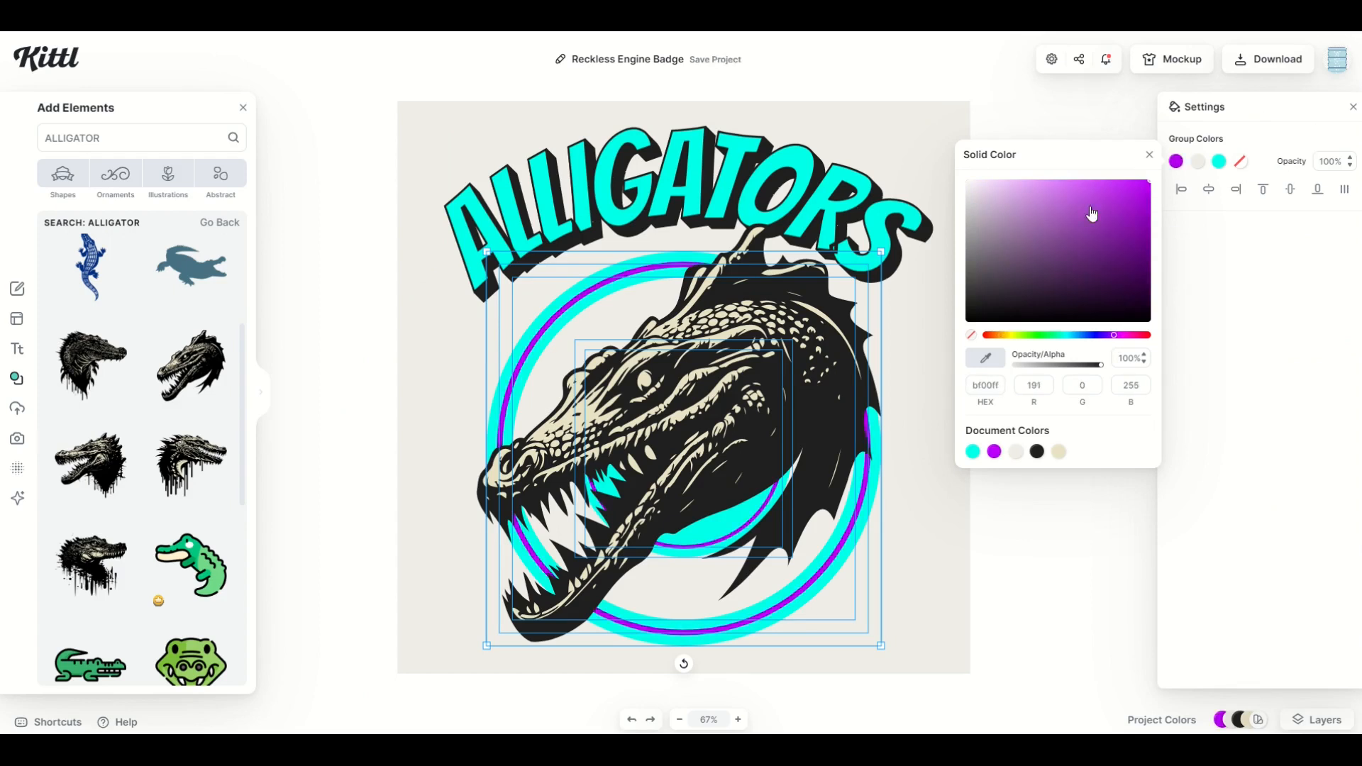
Step: Set the artboard background's opacity to 0% and make the ring group's off-white fill fully transparent
left_click(431, 350)
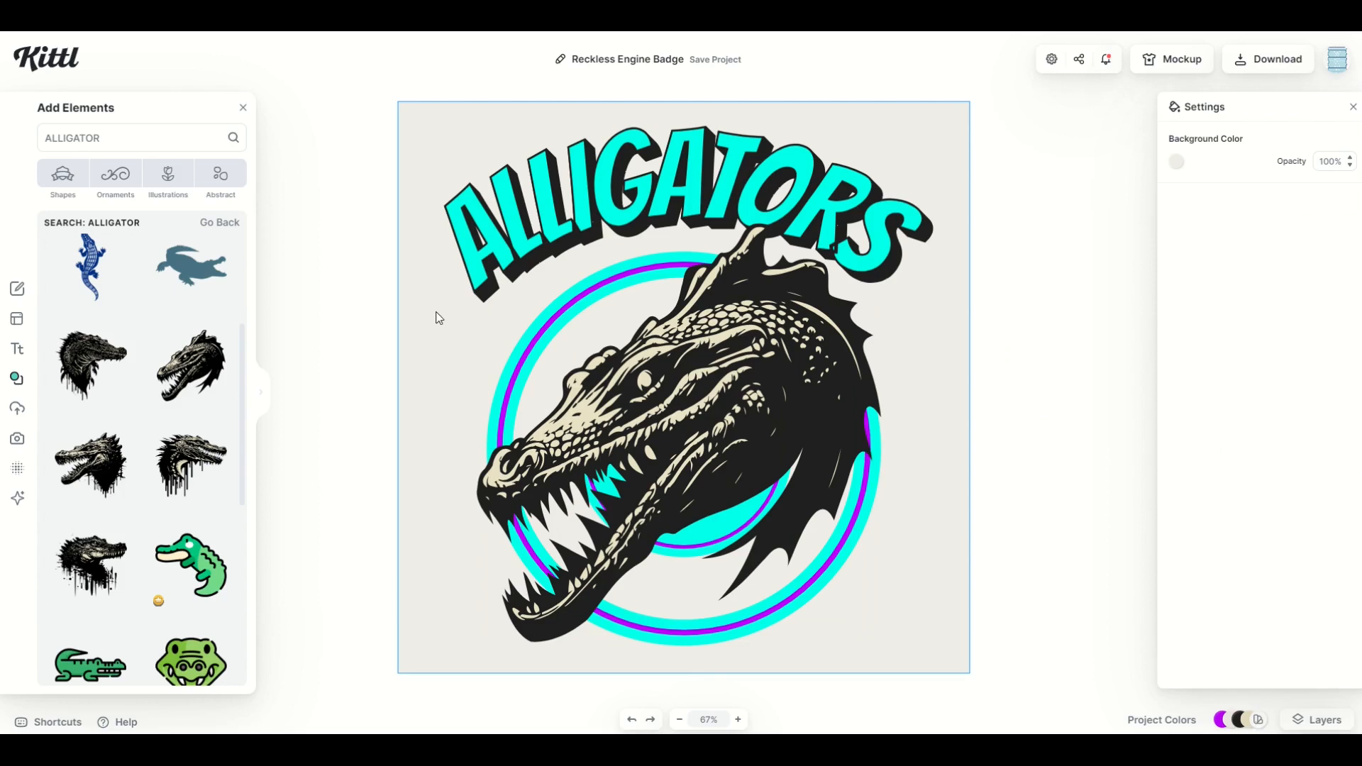
left_click_drag(1342, 162, 1249, 162)
type("0")
left_click(575, 352)
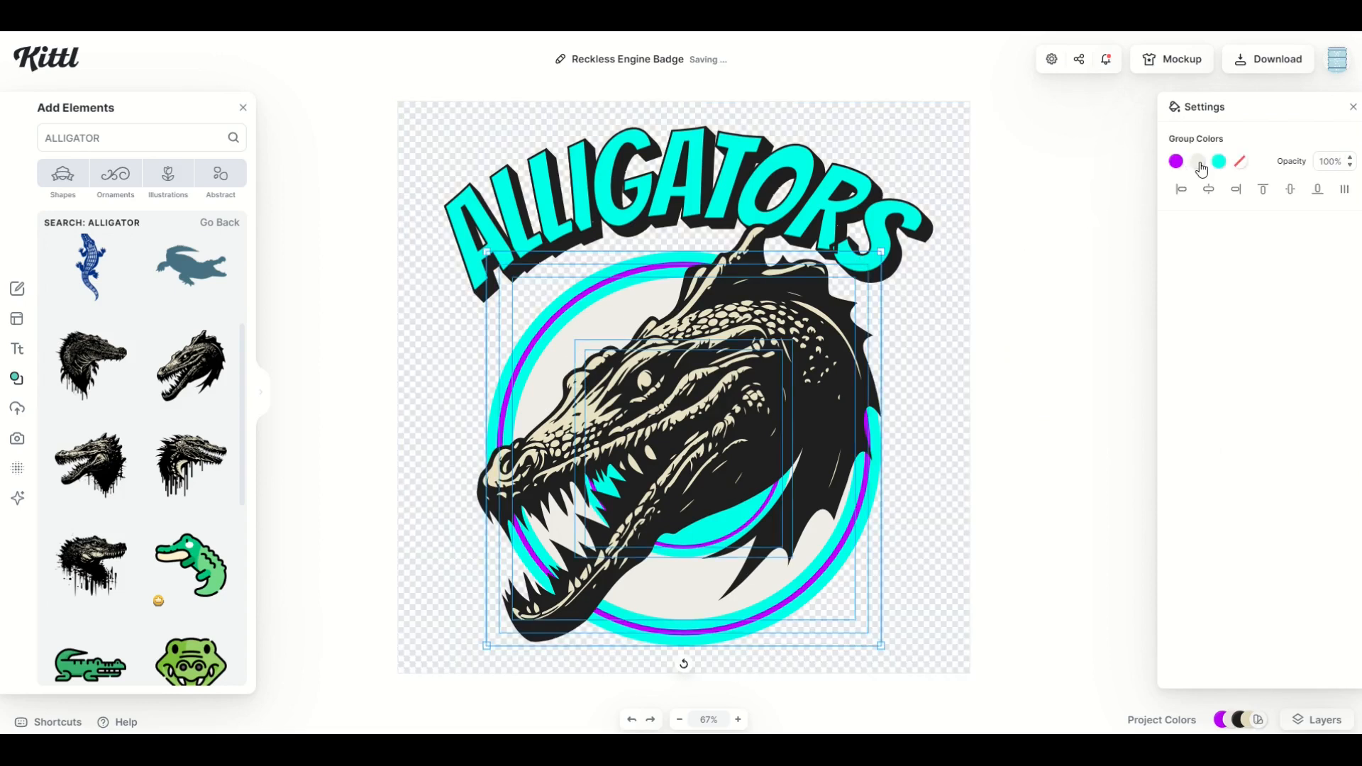
left_click(1199, 161)
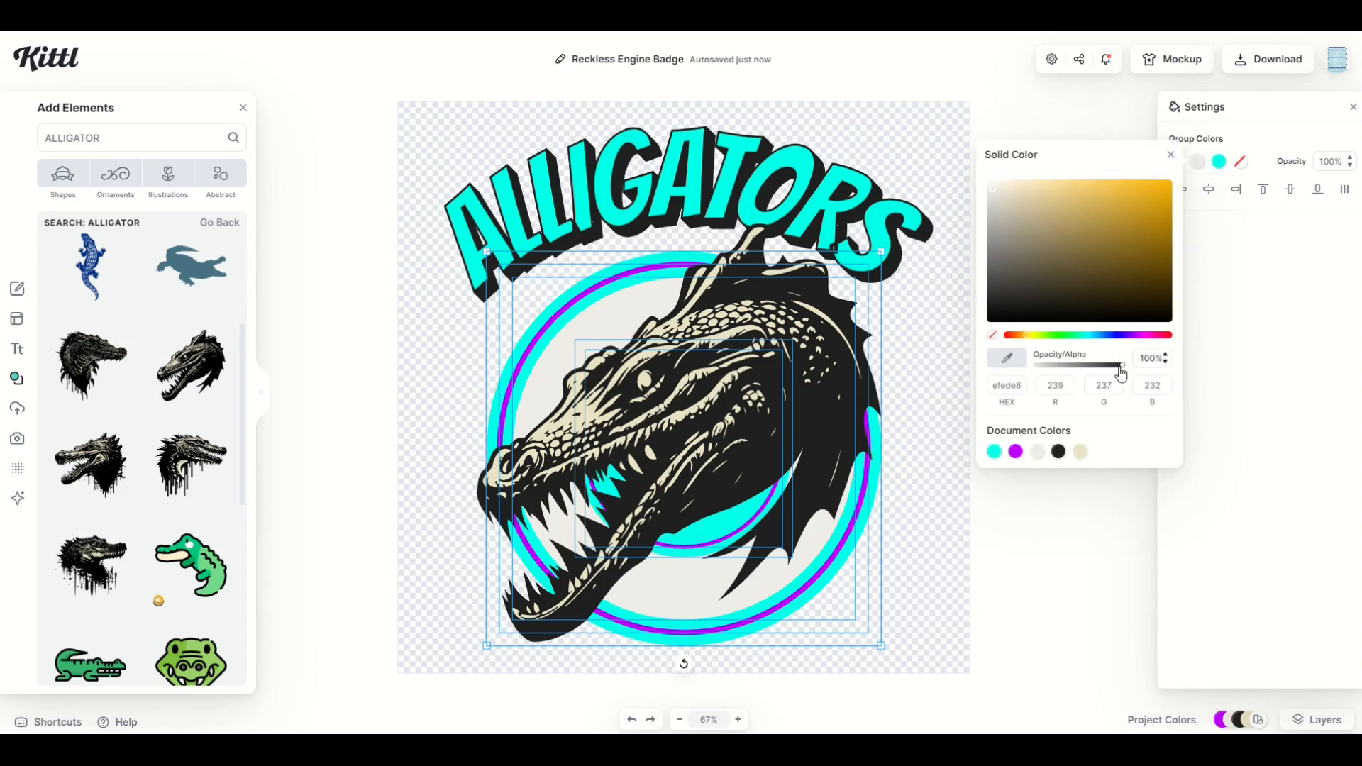
left_click(930, 366)
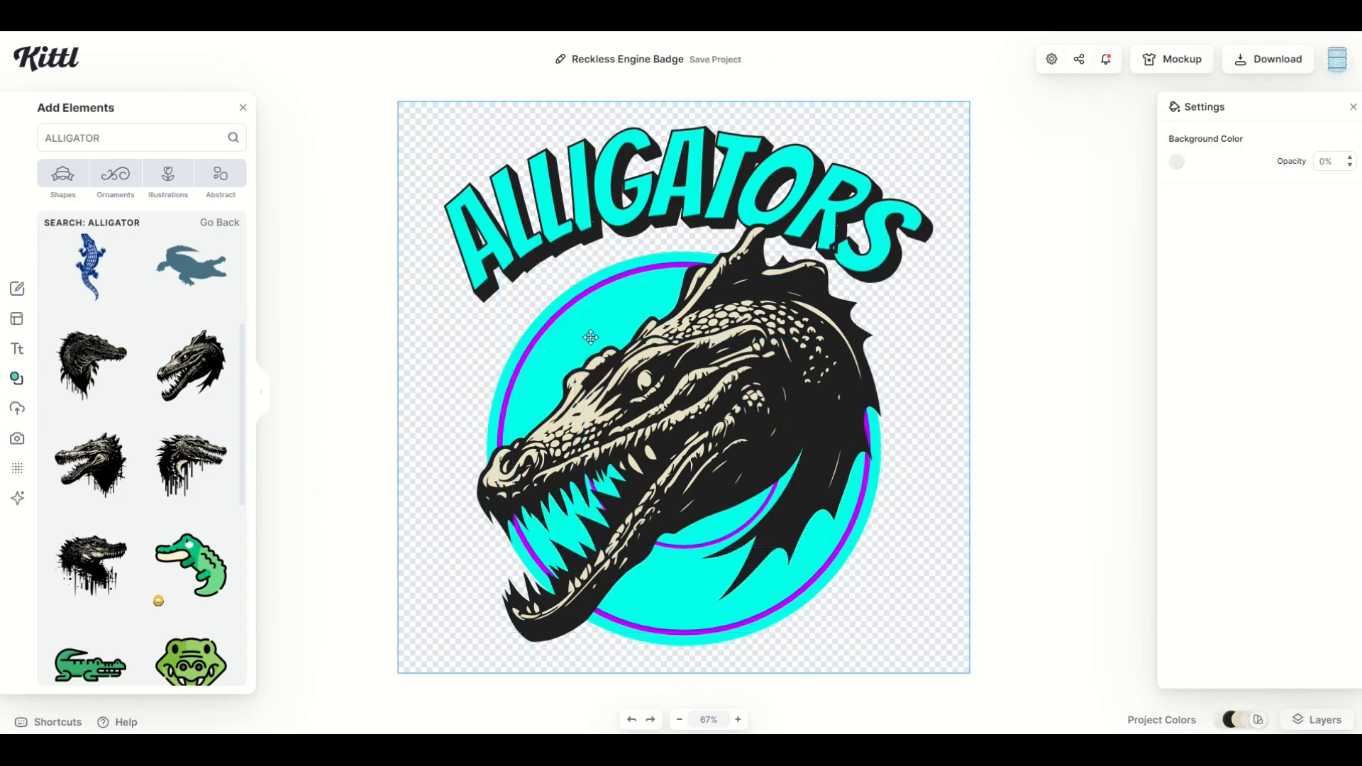
Step: Enlarge the alligator head slightly, center it over the cyan circle, and nudge the ALLIGATORS text upward
left_click_drag(612, 419, 637, 409)
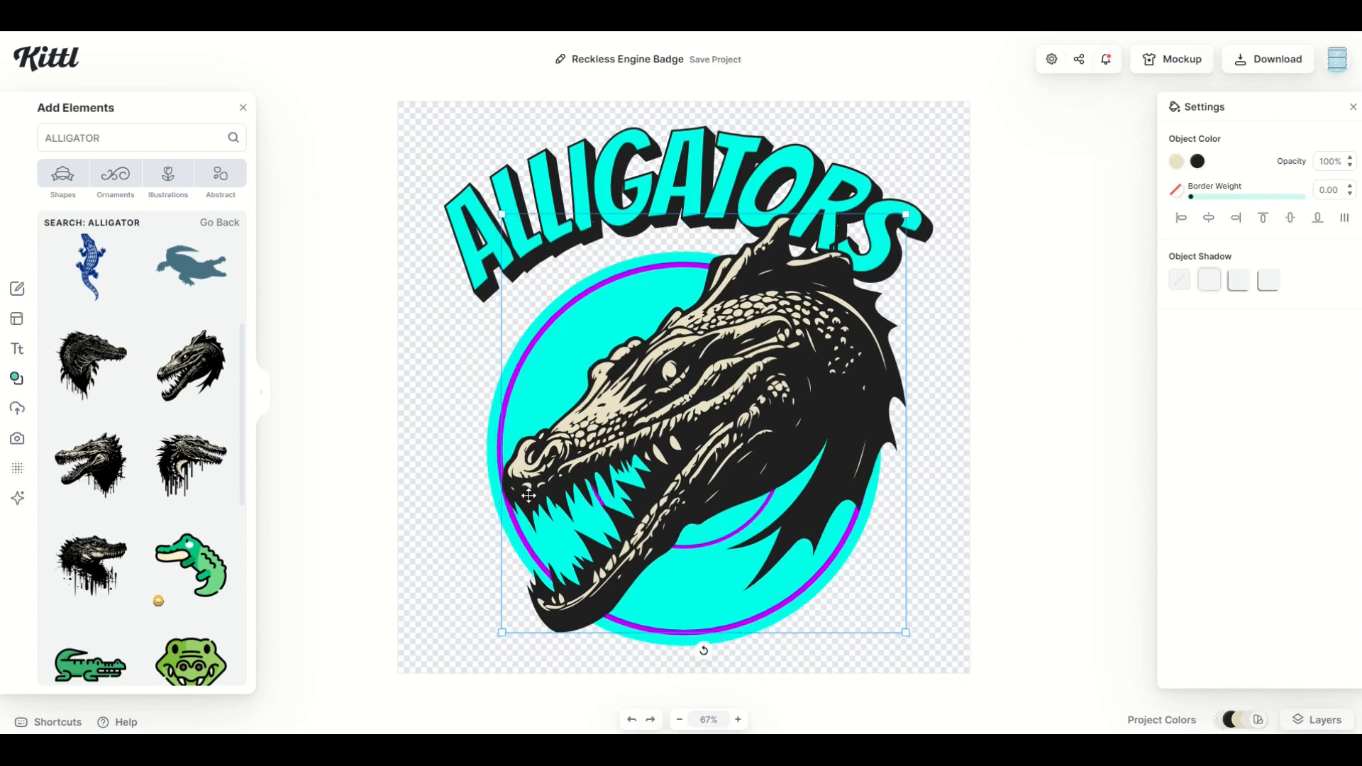
left_click_drag(500, 631, 462, 660)
left_click_drag(578, 461, 573, 456)
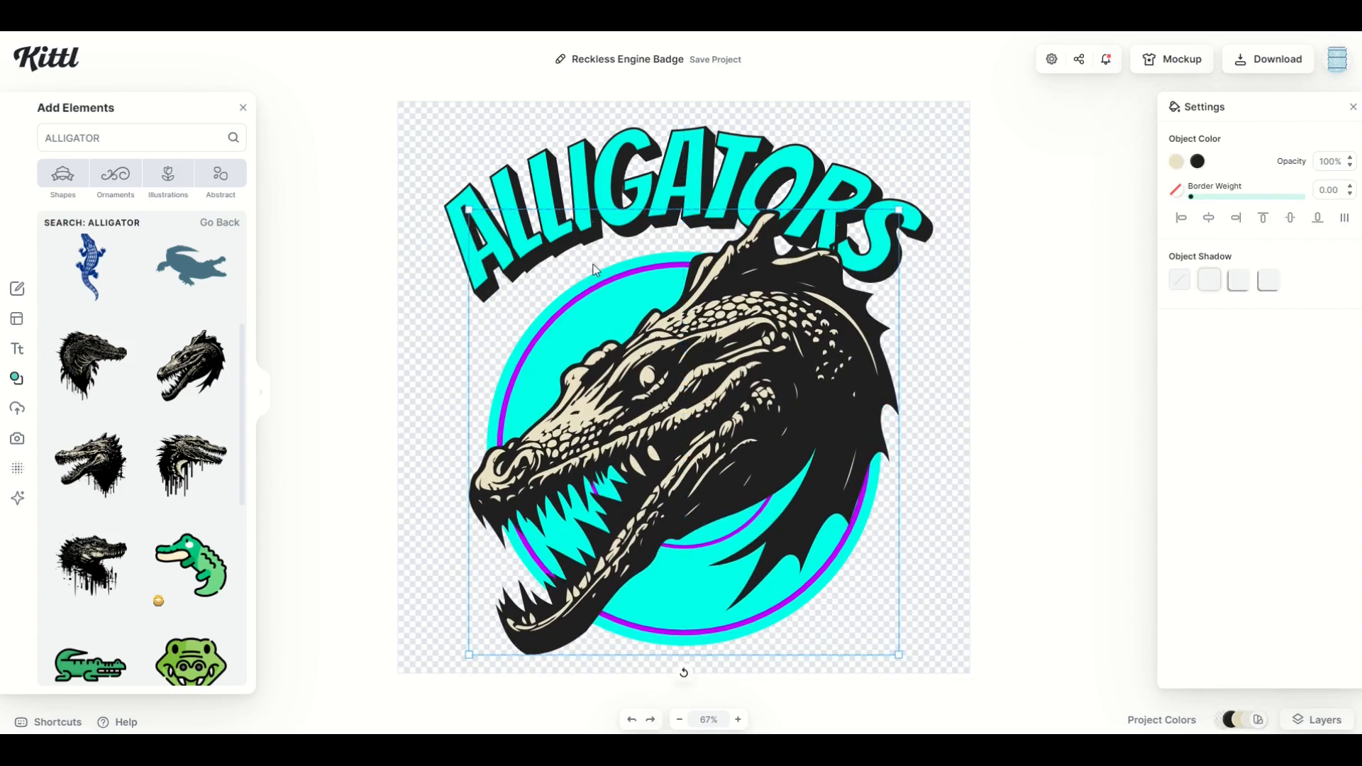
left_click_drag(587, 232, 588, 218)
left_click(415, 263)
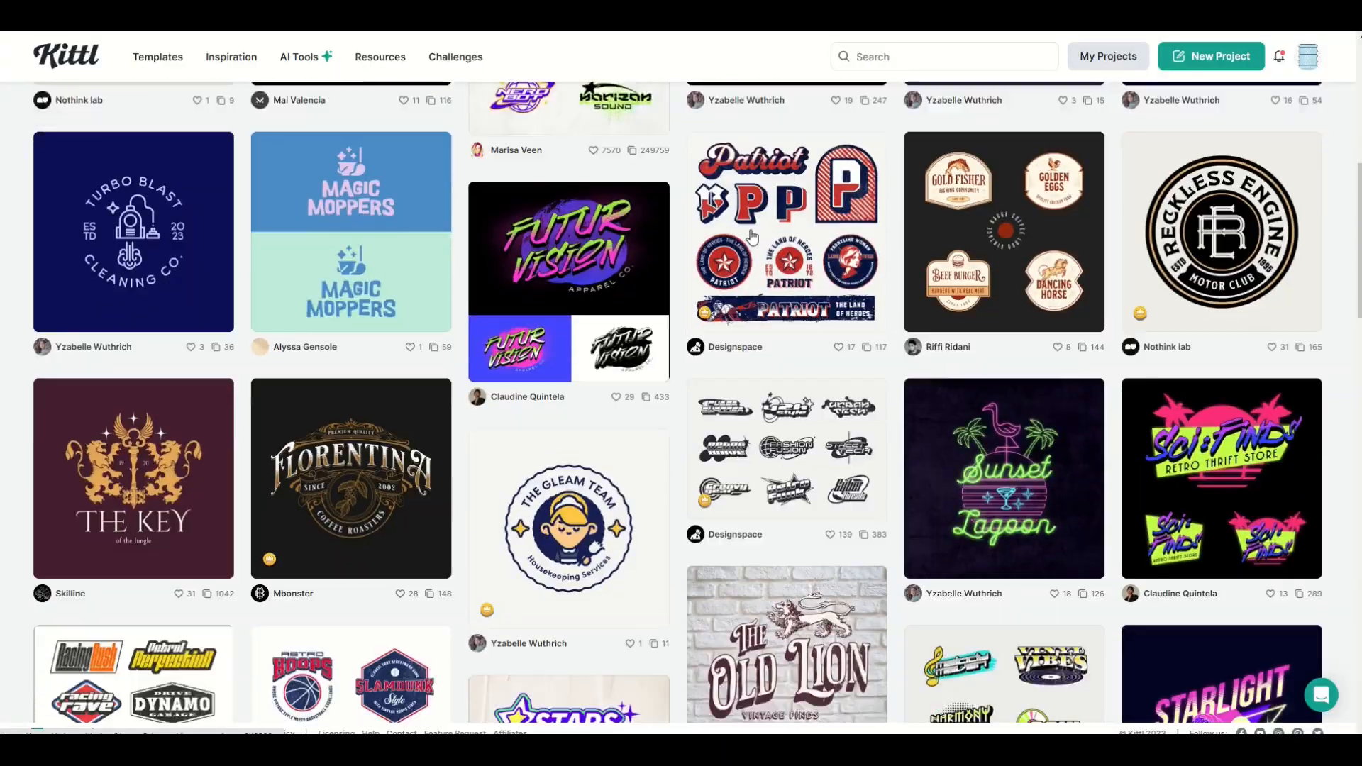
Step: Browse the logo templates and preview the 6 Basketball Streetwear, The Wise Guys and Gorillas Fight Club designs
scroll(751, 236, "down", 3)
scroll(751, 236, "down", 3)
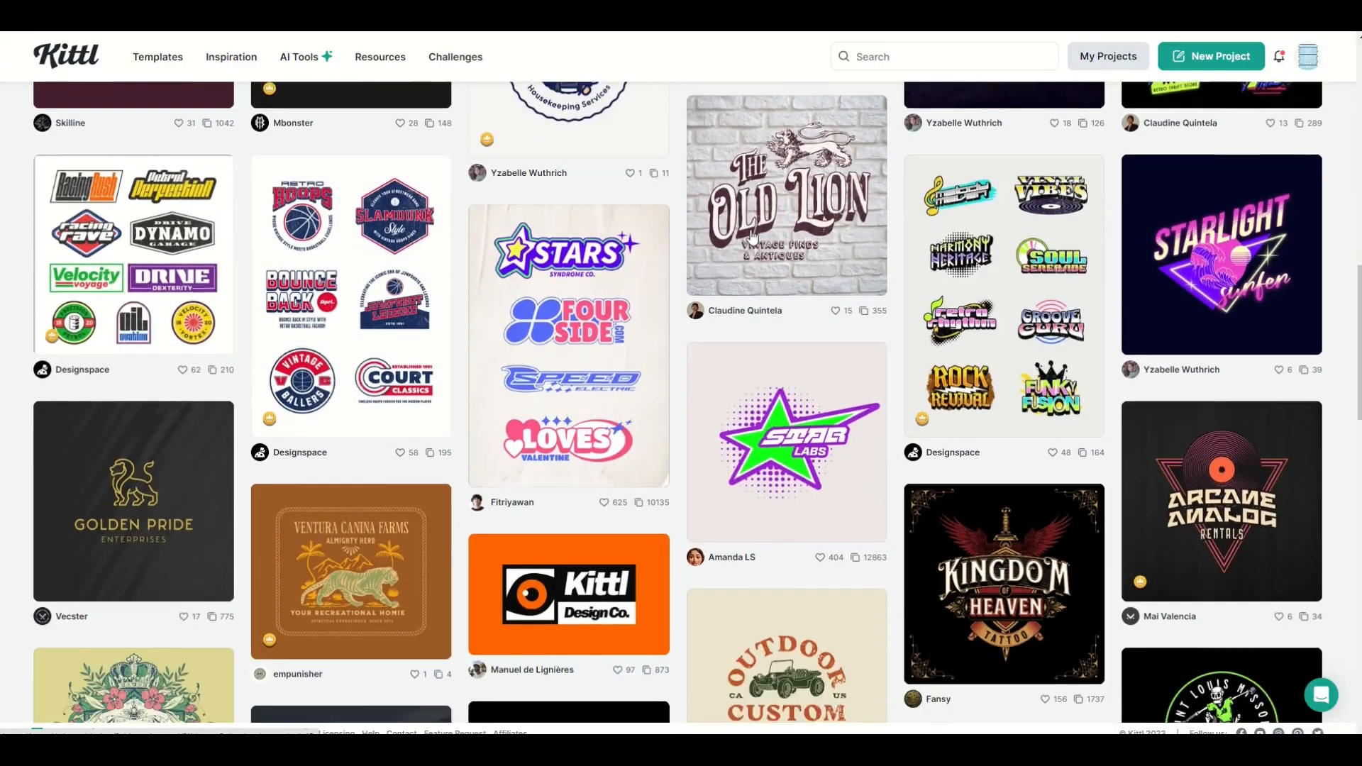
left_click(418, 284)
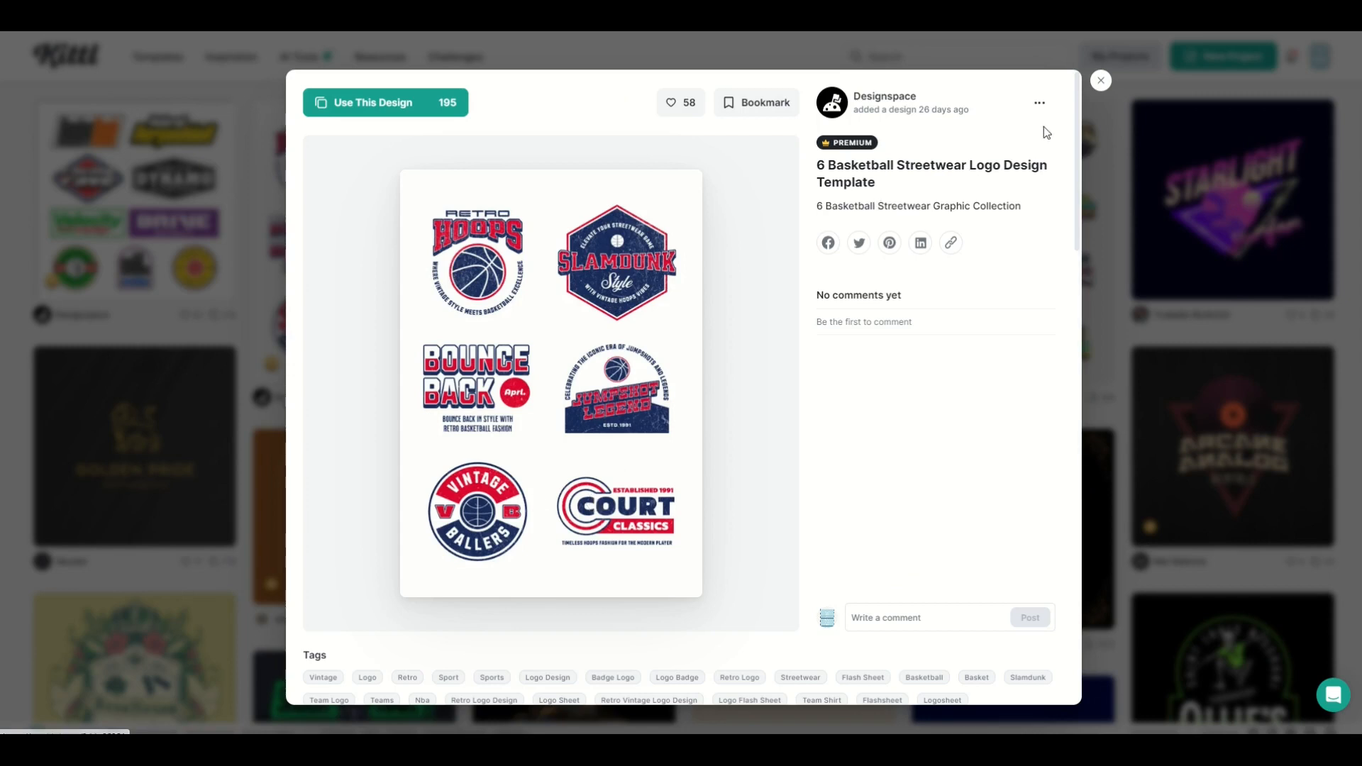
left_click(1100, 80)
scroll(640, 284, "down", 8)
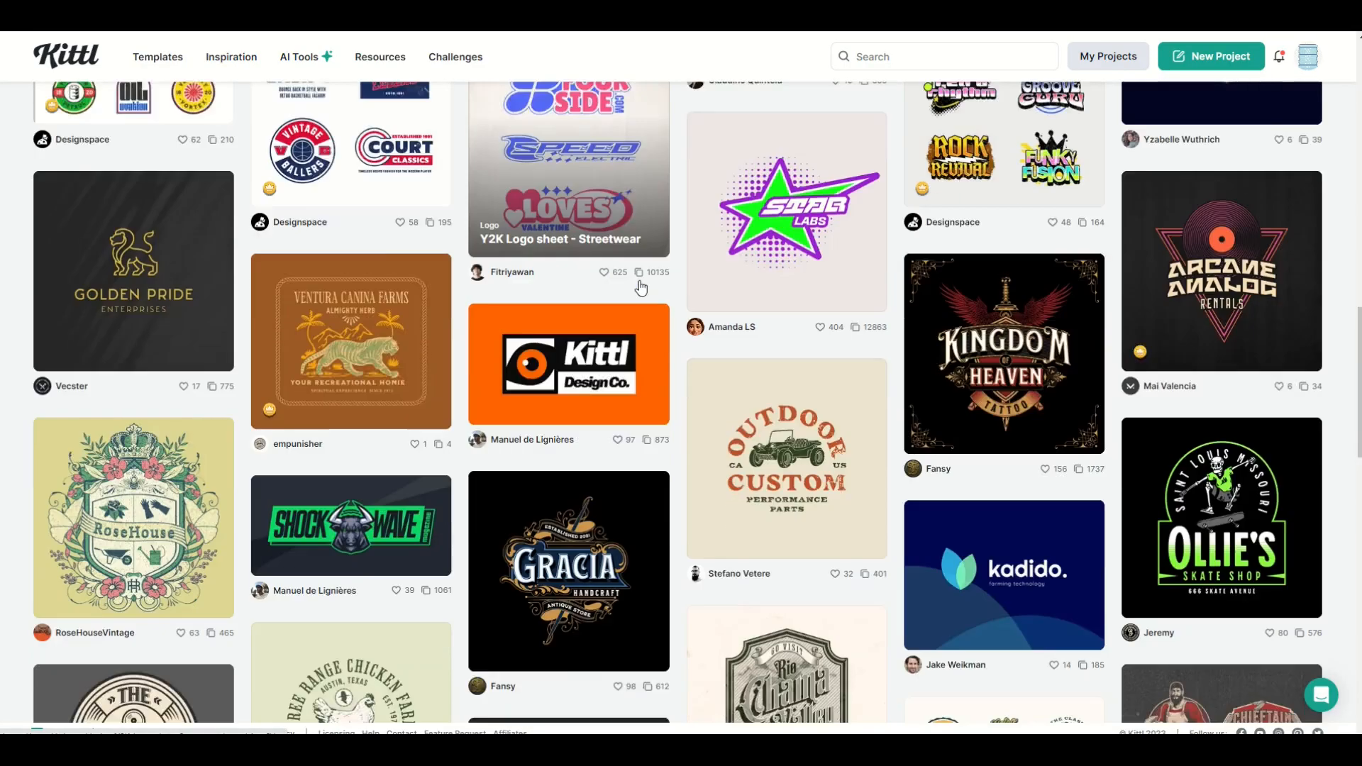
scroll(640, 287, "down", 3)
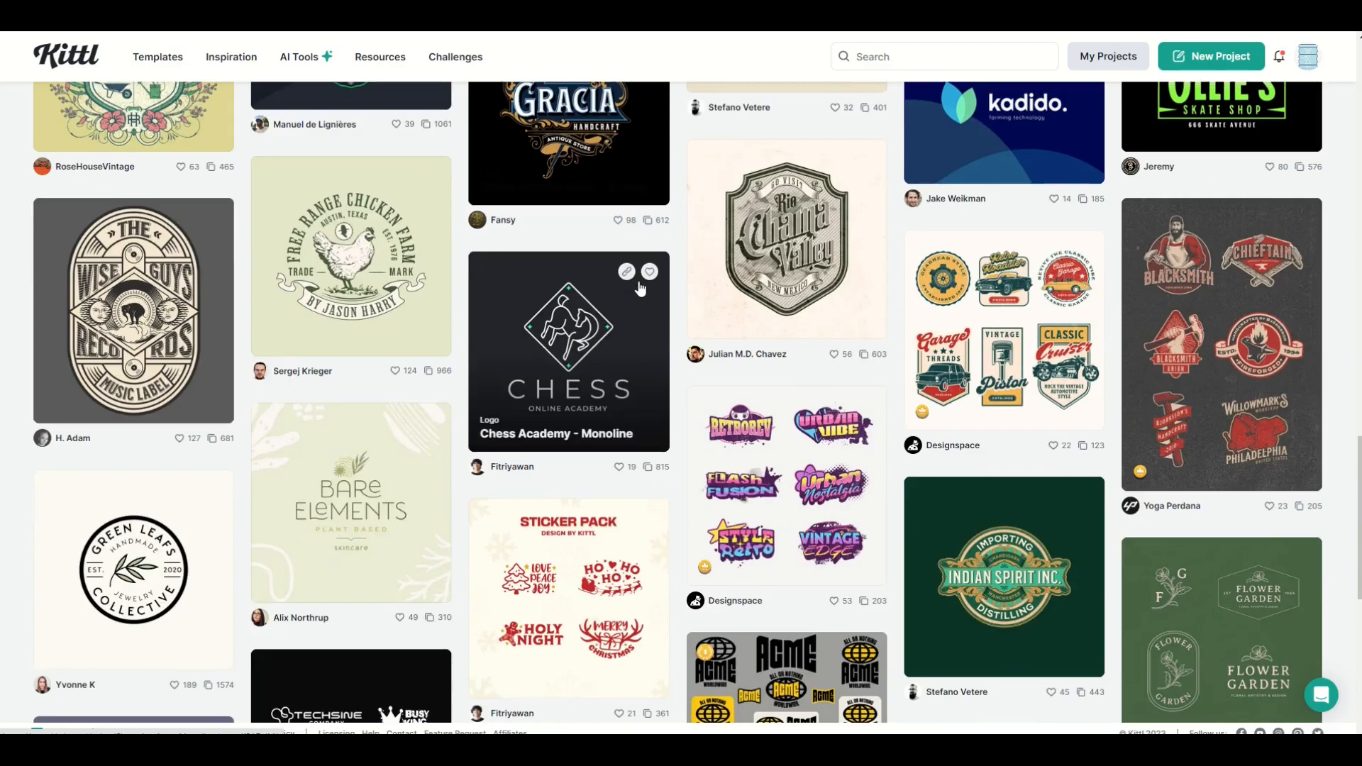
left_click(222, 290)
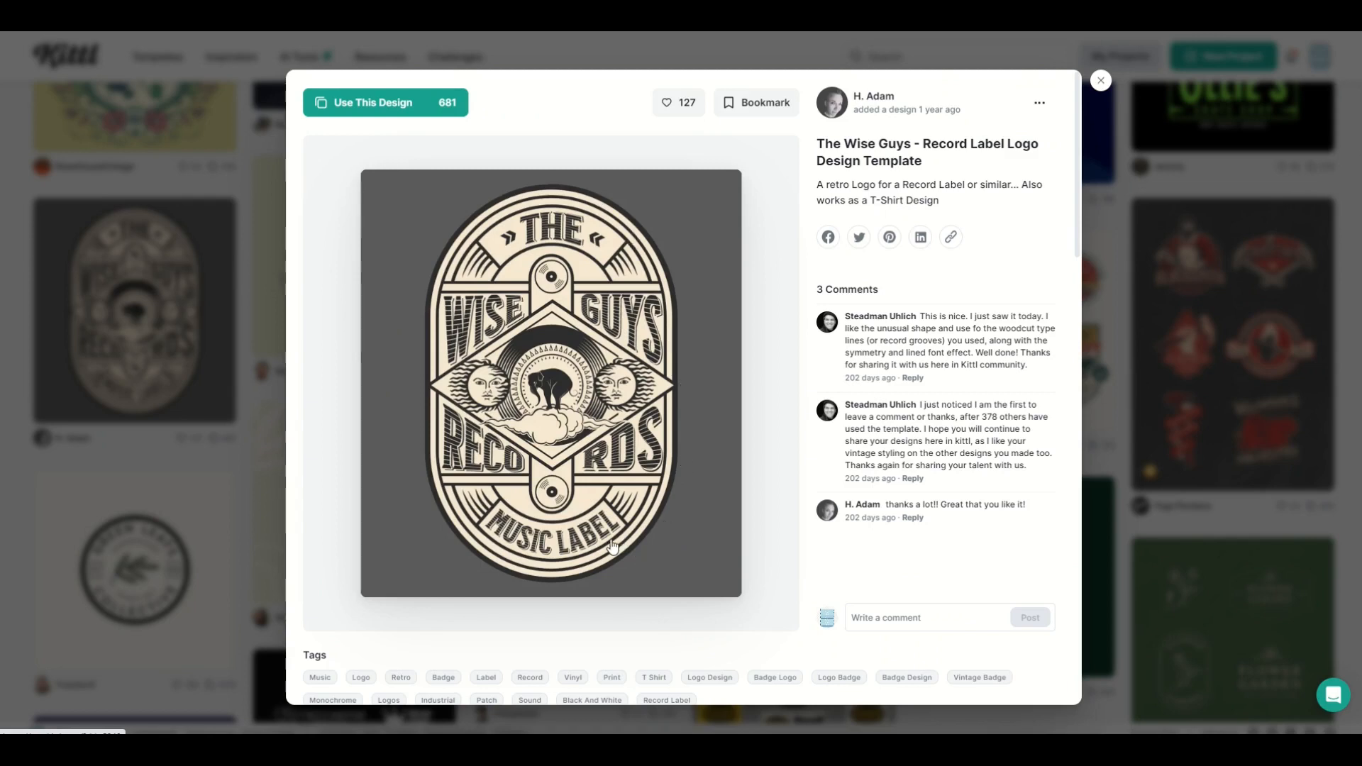
left_click(1100, 79)
scroll(875, 333, "down", 5)
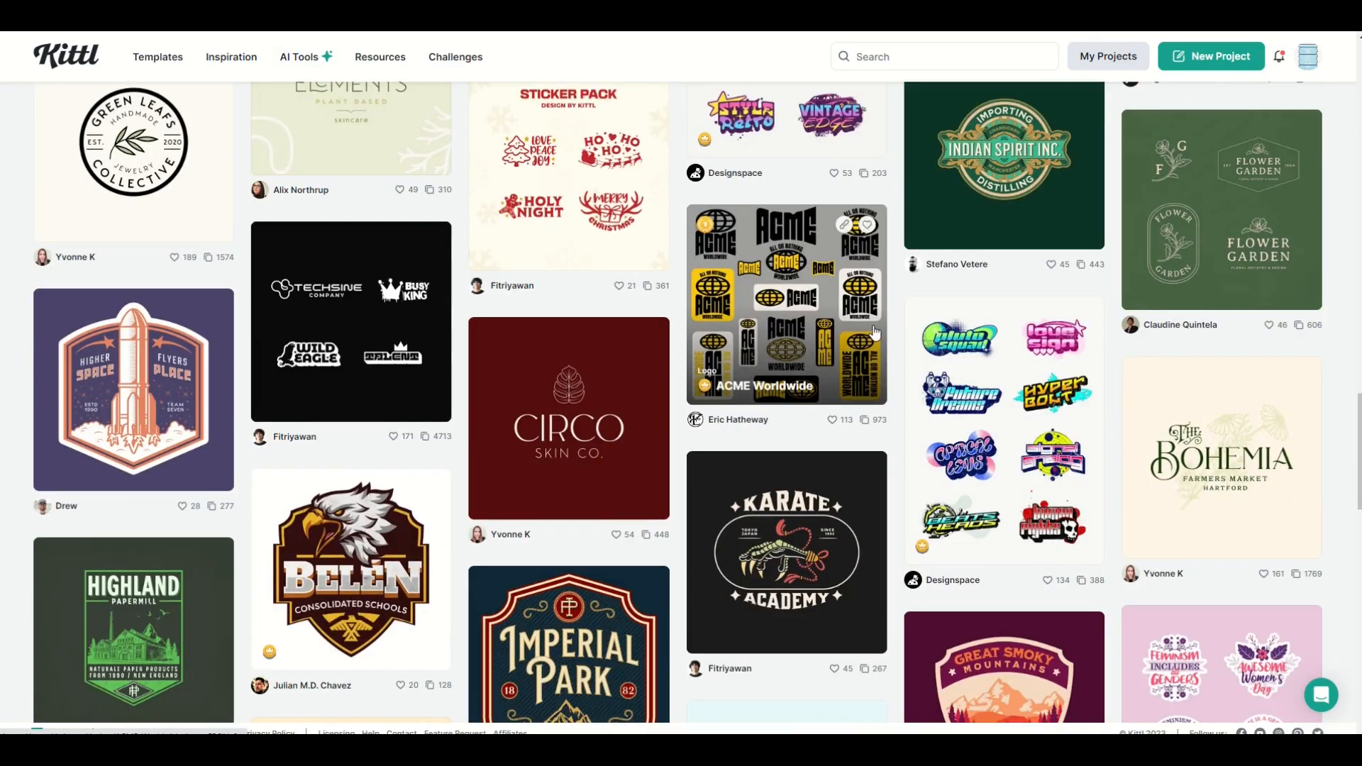
scroll(876, 333, "down", 6)
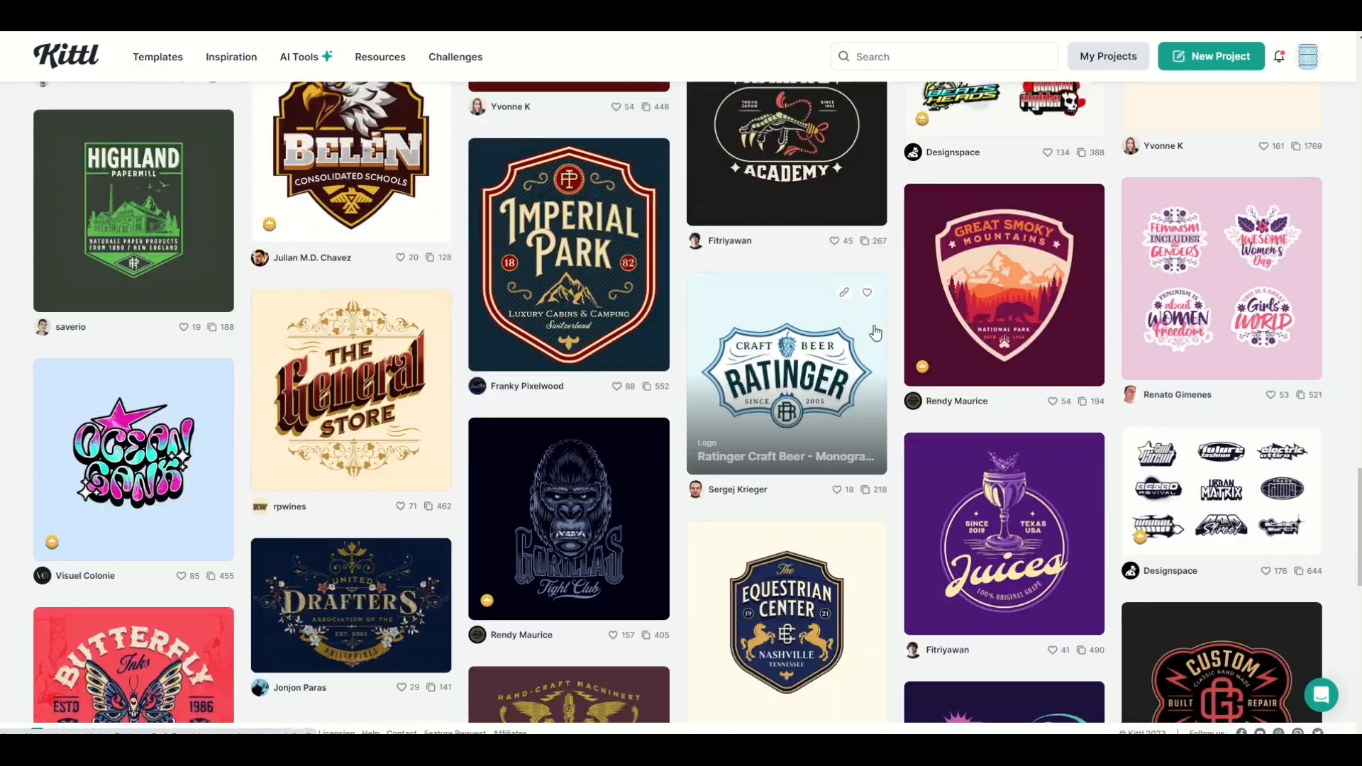
scroll(876, 334, "down", 1)
left_click(610, 489)
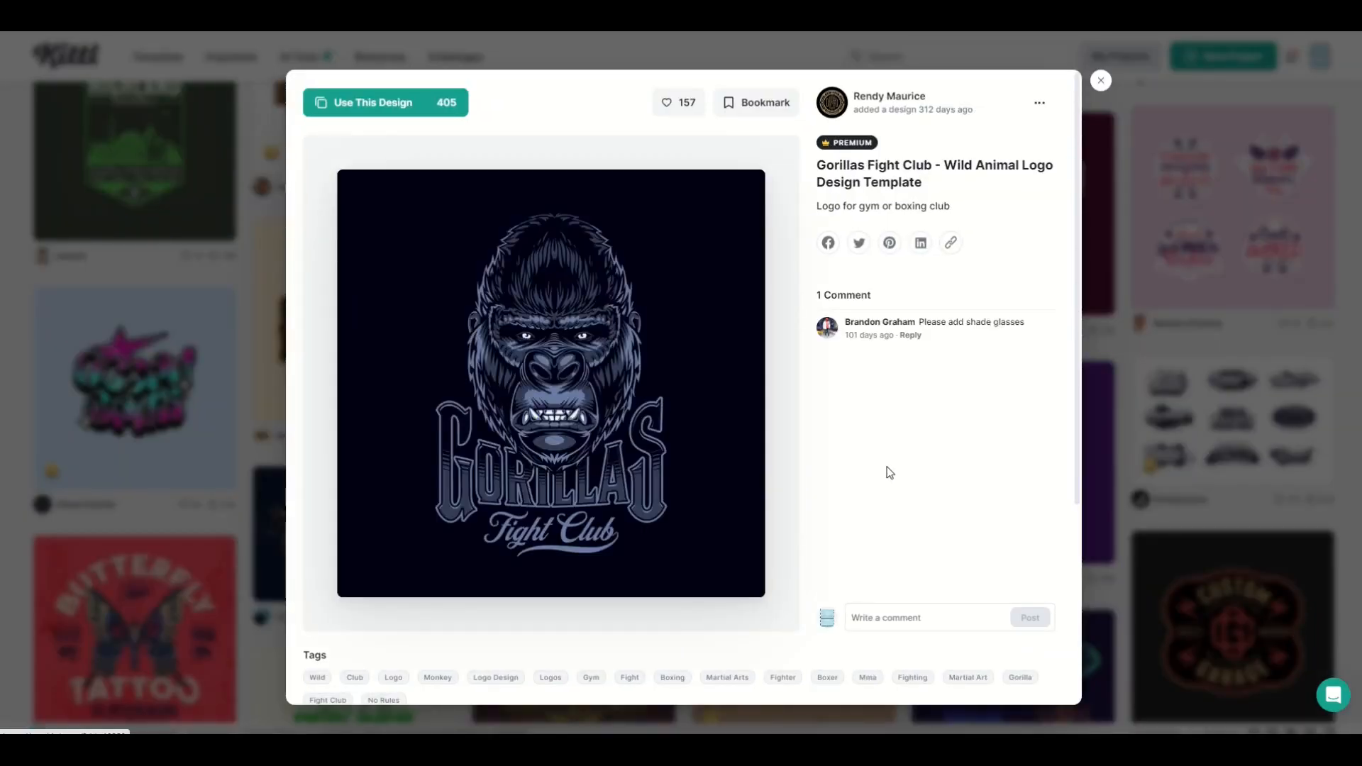